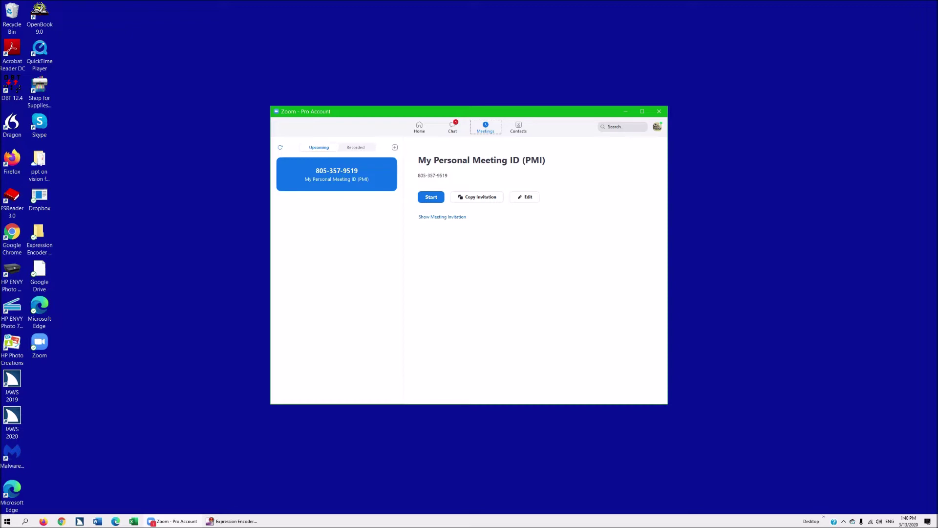
Step: Cycle through the Chat, Meetings and Contacts pages, then return to the Home page
{"action": "key", "text": "Left"}
{"action": "key", "text": "Left"}
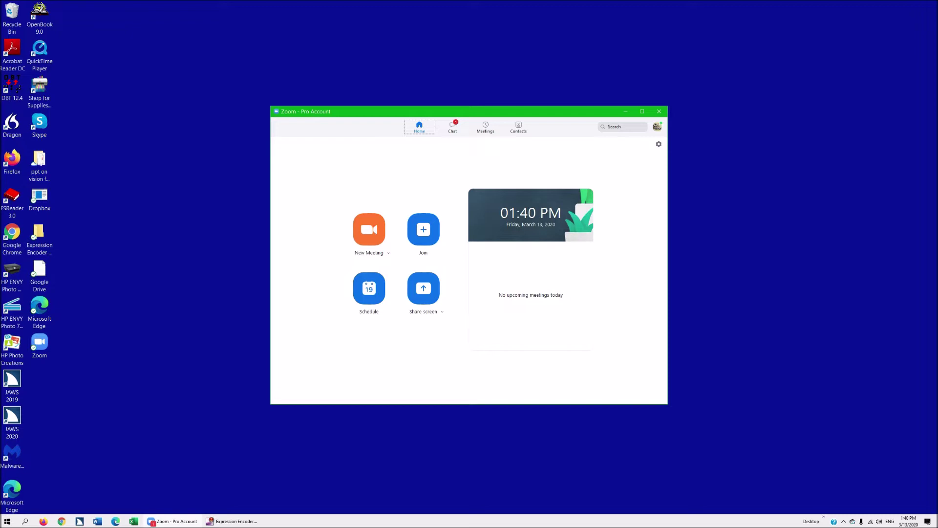
{"action": "key", "text": "Right"}
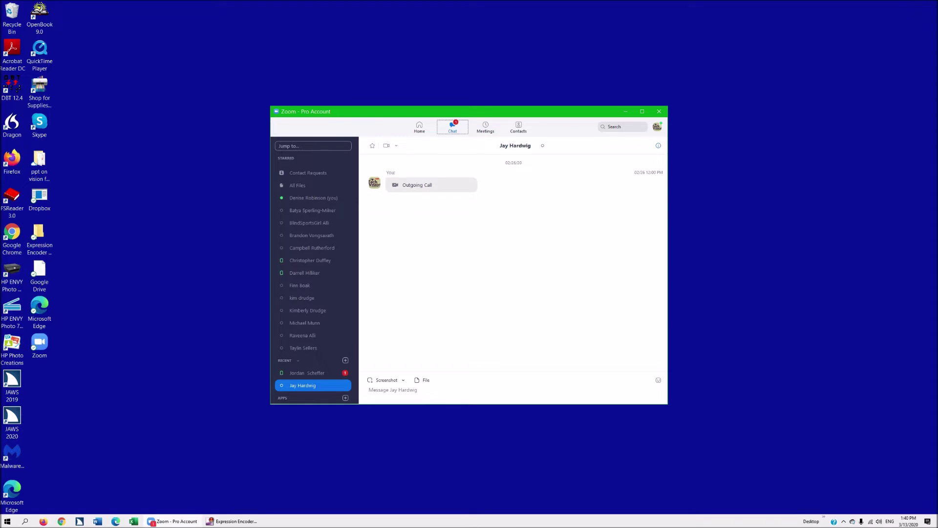
{"action": "key", "text": "Right"}
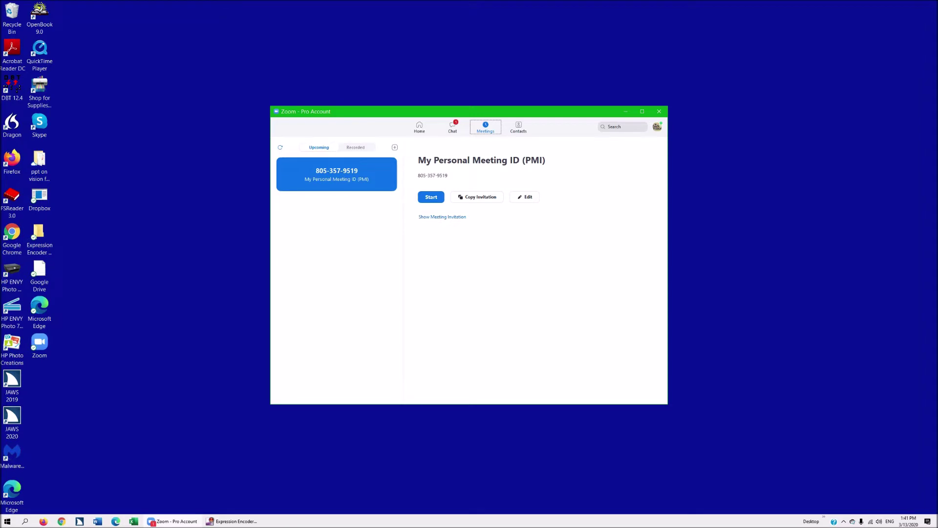
{"action": "key", "text": "Right"}
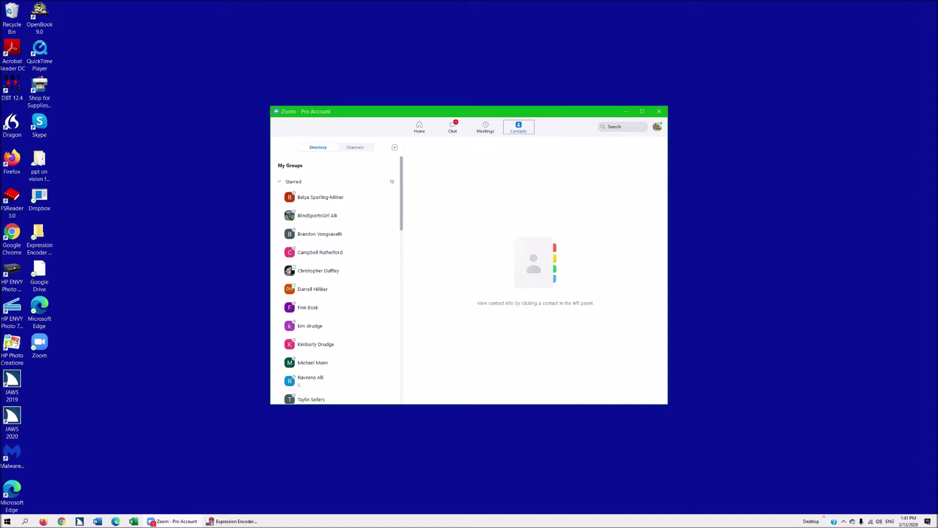
{"action": "left_click", "coordinate": [419, 127]}
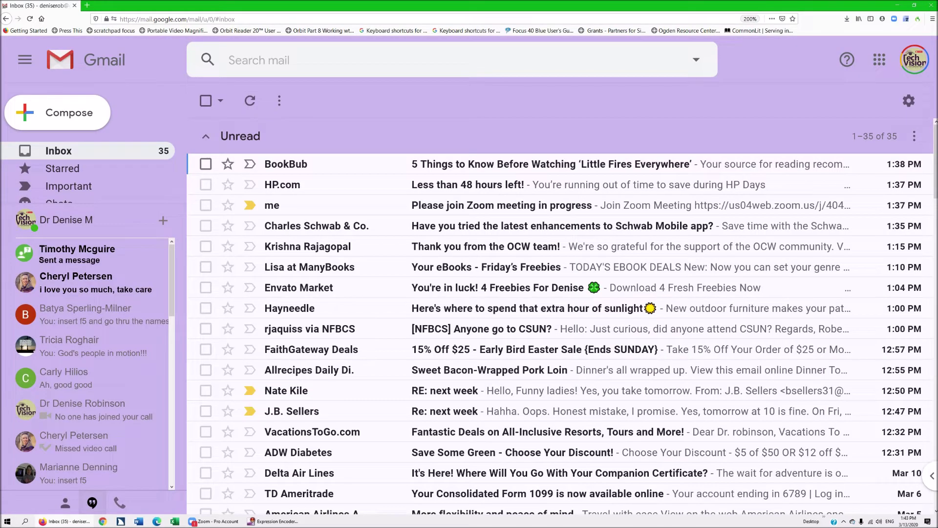
Step: Select and deselect the BookBub message, then open the 'Please join Zoom meeting in progress' email
{"action": "key", "text": "x"}
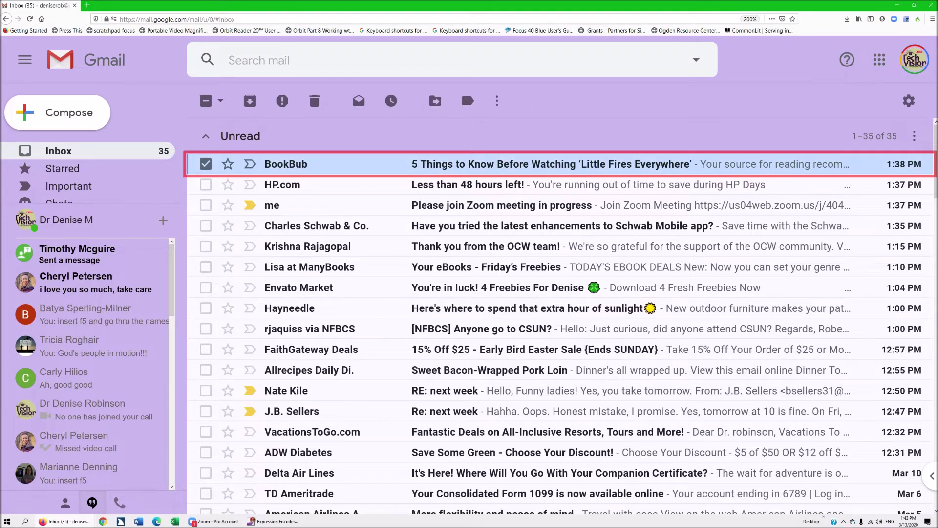
{"action": "key", "text": "x"}
{"action": "key", "text": "x"}
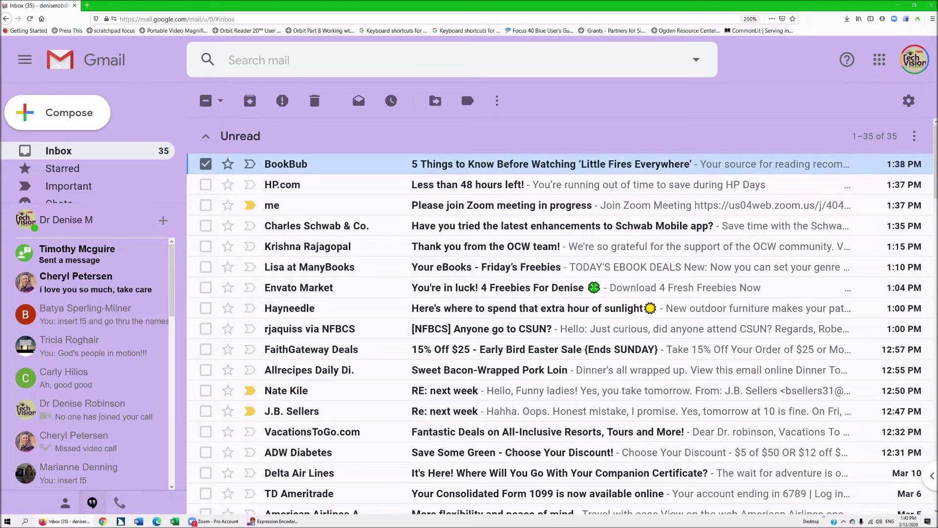
{"action": "key", "text": "j"}
{"action": "key", "text": "j"}
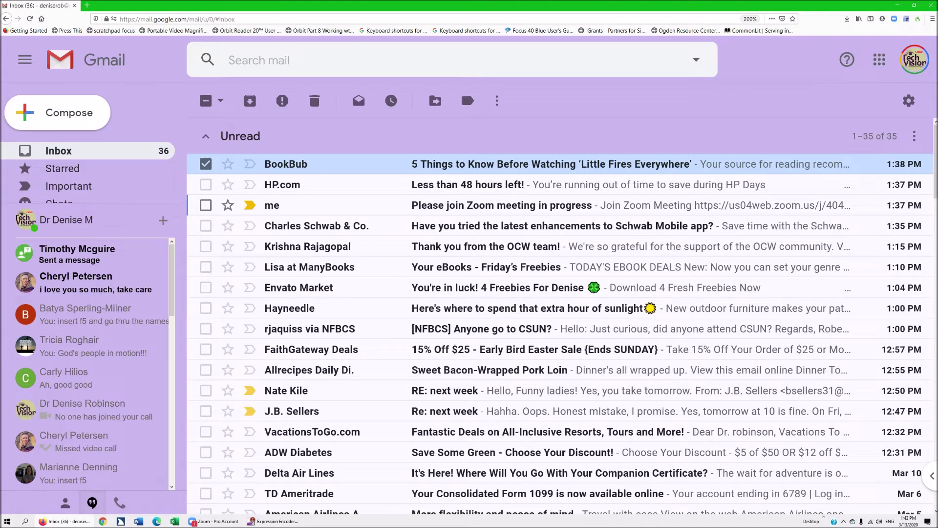
{"action": "key", "text": "Return"}
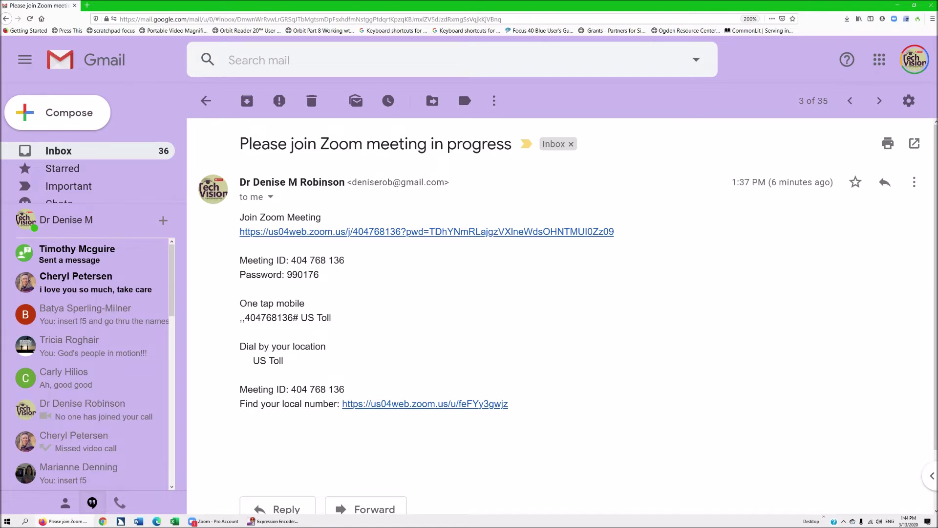
Step: Close the Firefox window showing the invitation email with Alt+F4
{"action": "key", "text": "alt+F4"}
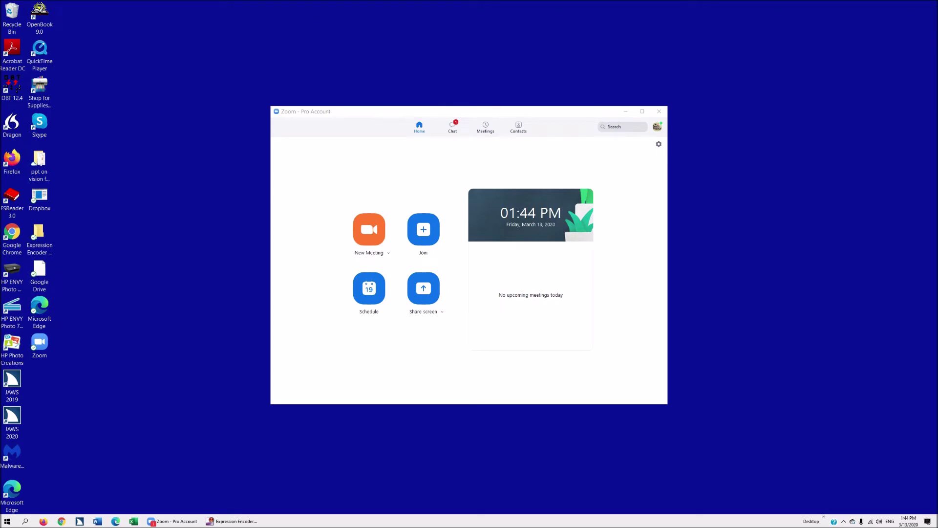
Step: Bring Zoom to the front, move past Search and settings, and open the Join Meeting dialog
{"action": "key", "text": "alt+Tab"}
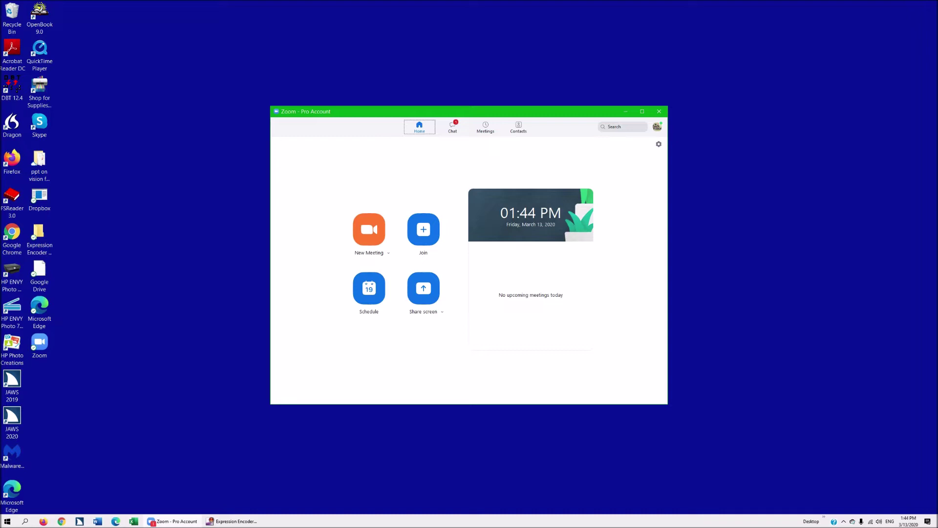
{"action": "key", "text": "Tab"}
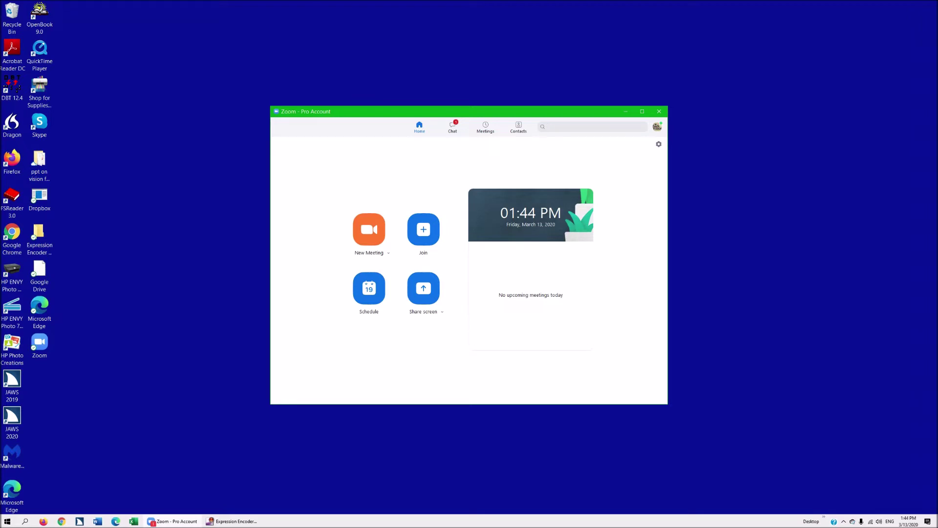
{"action": "key", "text": "Tab"}
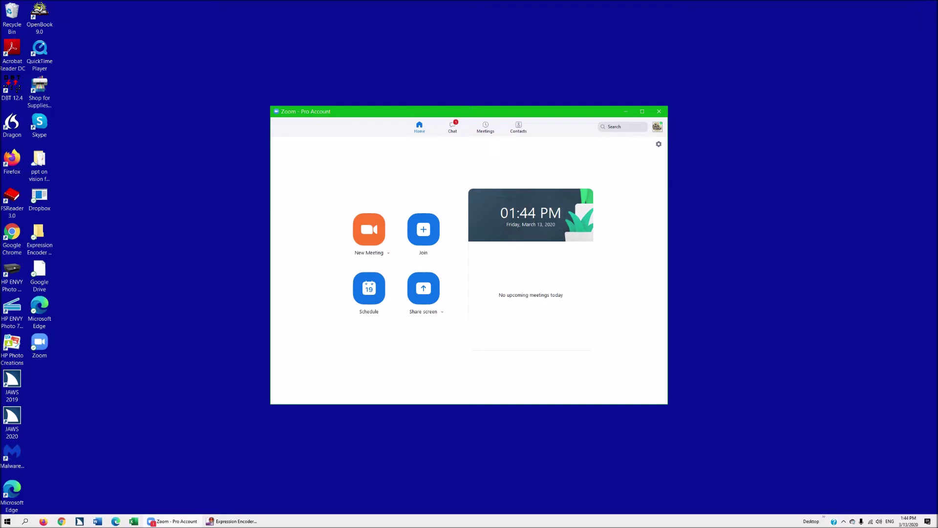
{"action": "key", "text": "Tab"}
{"action": "key", "text": "Tab"}
{"action": "key", "text": "Tab"}
{"action": "key", "text": "Tab"}
{"action": "key", "text": "Return"}
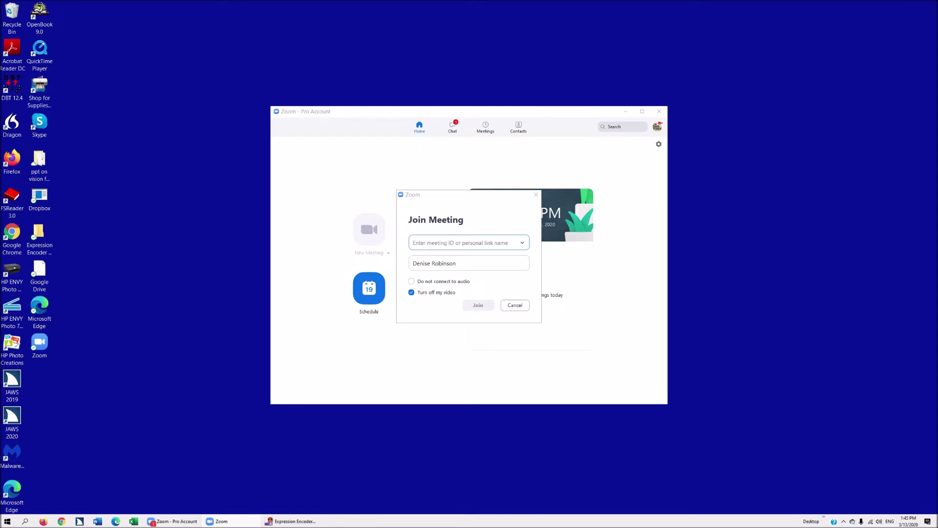
Step: Show and dismiss the recently joined meetings list, then move to the name field
{"action": "key", "text": "Tab"}
{"action": "key", "text": "space"}
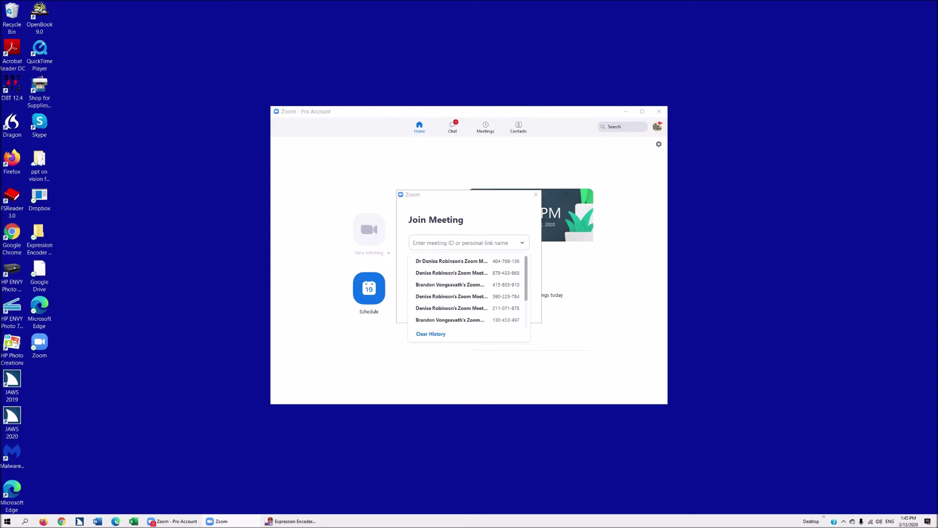
{"action": "key", "text": "Escape"}
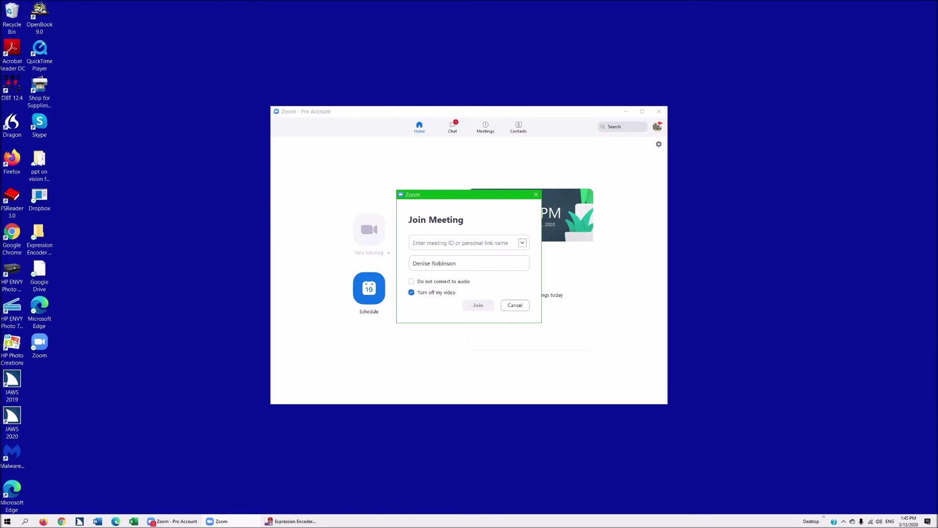
{"action": "key", "text": "Tab"}
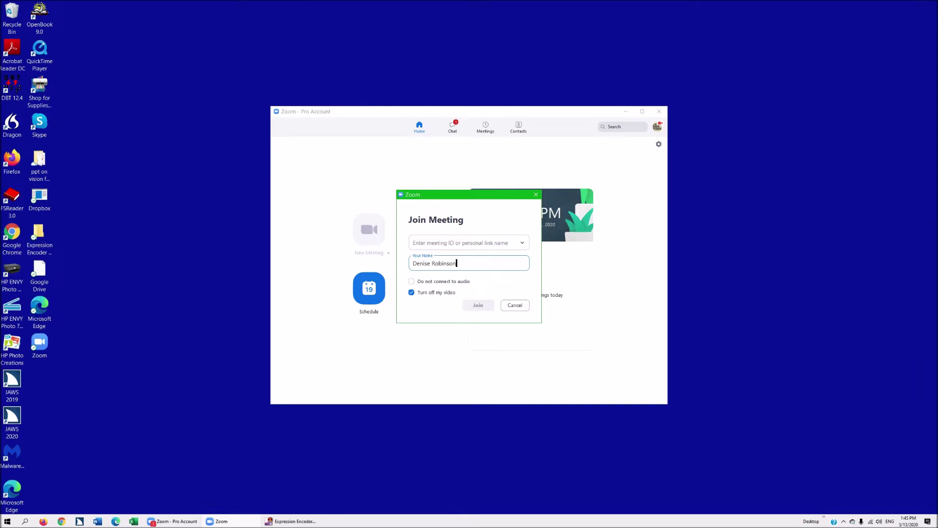
Step: Uncheck 'Turn off my video' in the Join Meeting dialog so video stays on
{"action": "key", "text": "Tab"}
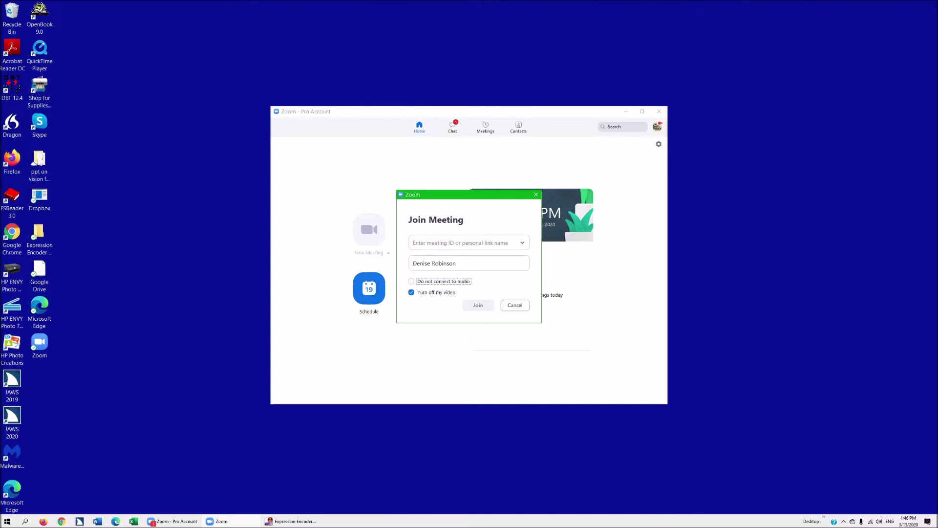
{"action": "key", "text": "Tab"}
{"action": "key", "text": "space"}
{"action": "key", "text": "Tab"}
{"action": "key", "text": "Tab"}
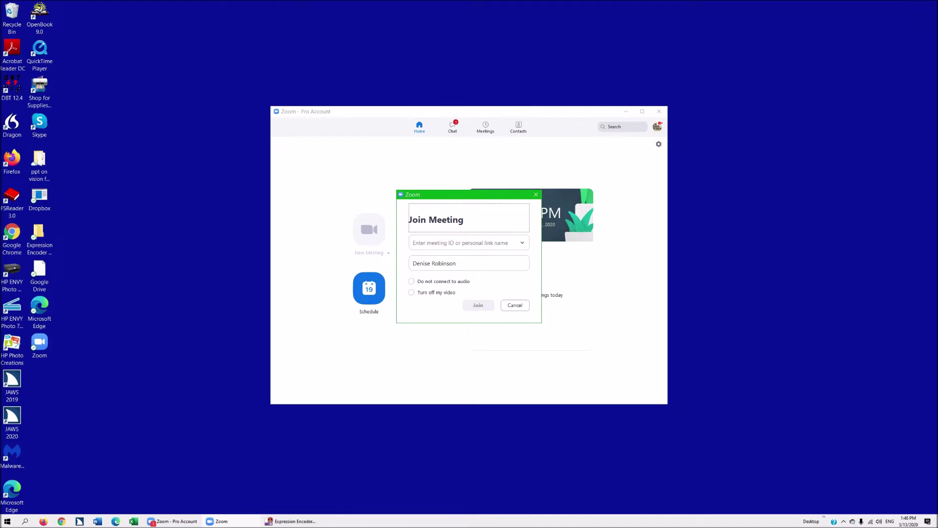
Step: Cancel the Join Meeting dialog, move past the Home meeting options, and switch to Chat
{"action": "key", "text": "Escape"}
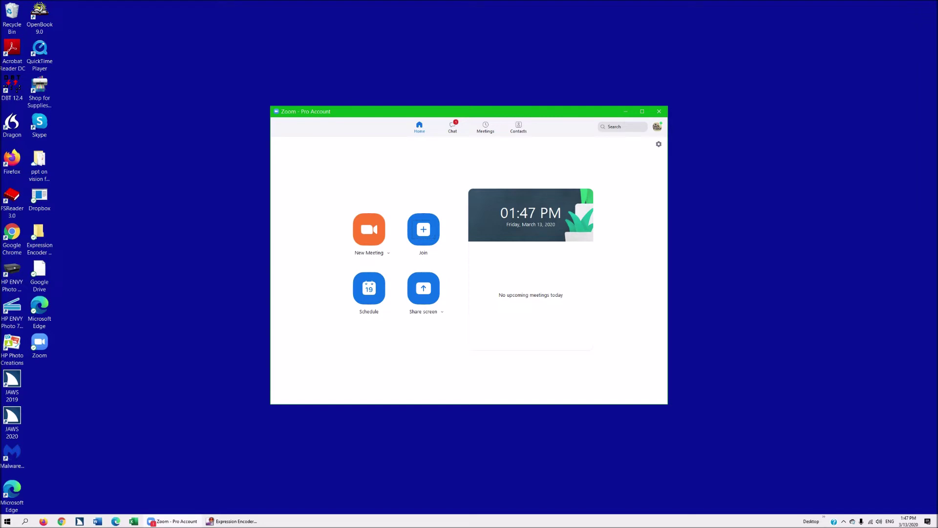
{"action": "key", "text": "Tab"}
{"action": "key", "text": "Tab"}
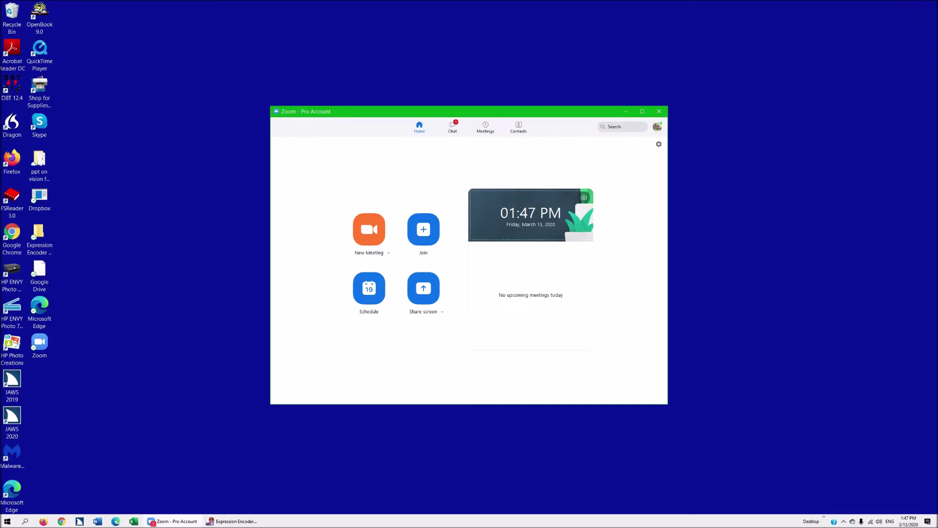
{"action": "key", "text": "Tab"}
{"action": "key", "text": "Tab"}
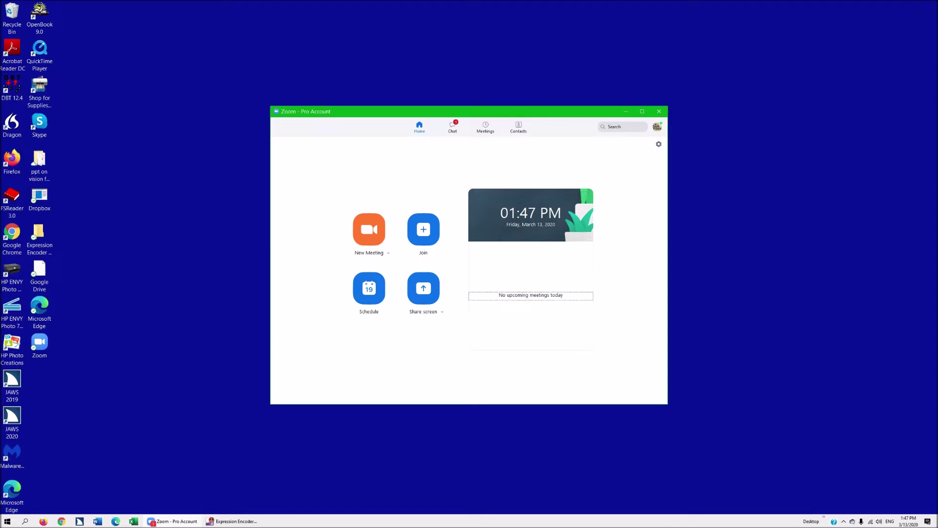
{"action": "key", "text": "Tab"}
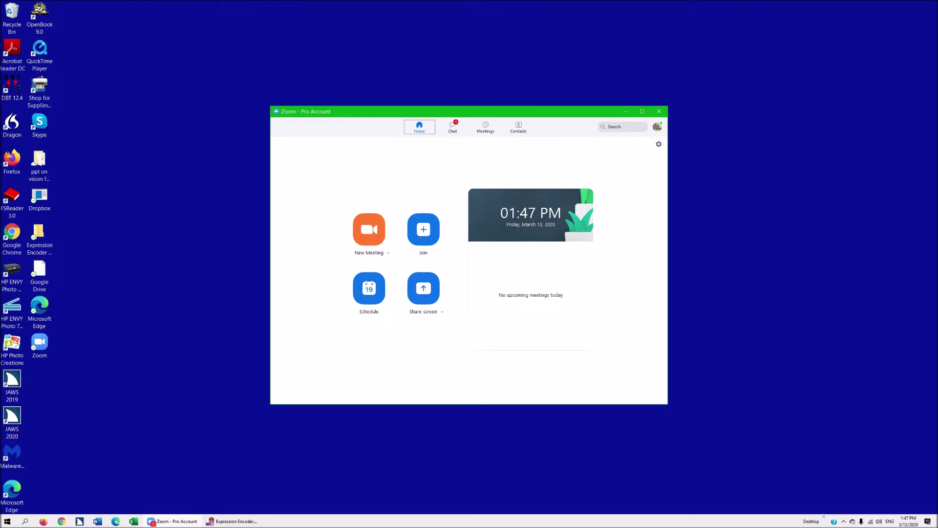
{"action": "key", "text": "Right"}
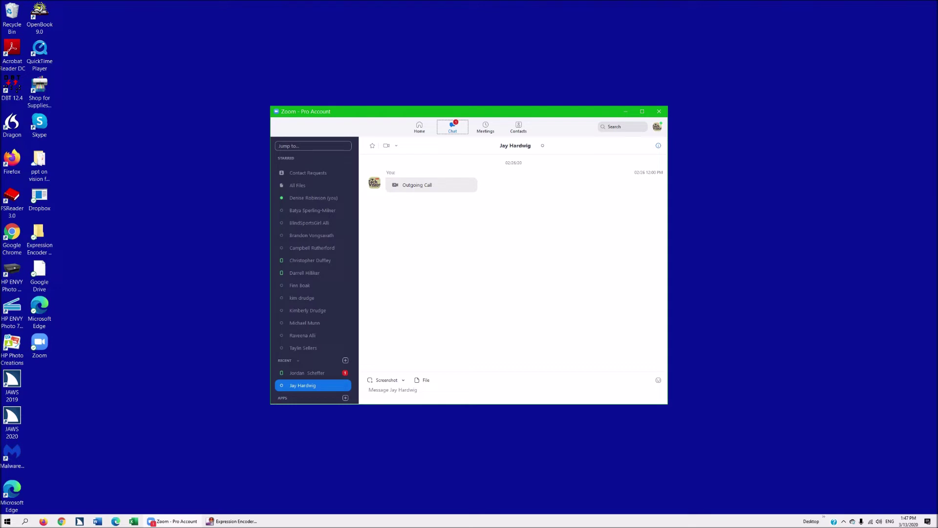
Step: Search for your own contact by name and open your personal chat
{"action": "key", "text": "Tab"}
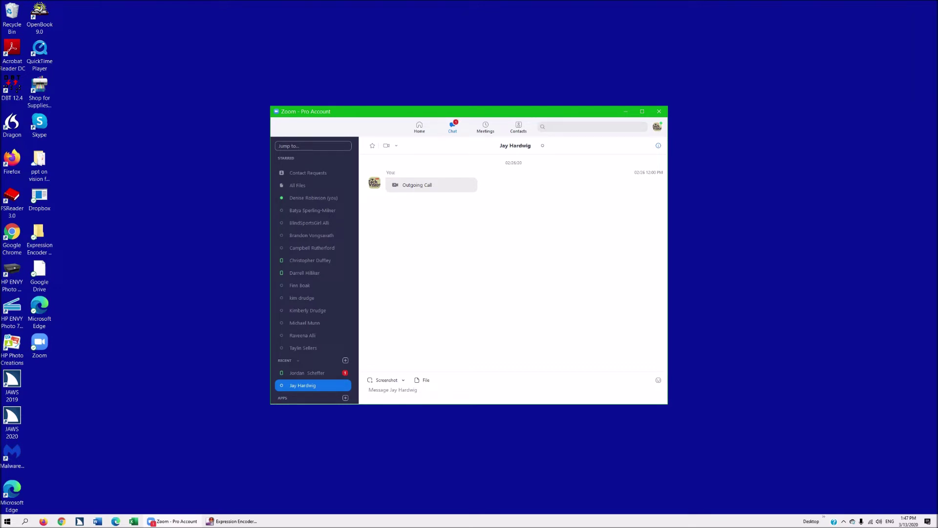
{"action": "type", "text": "denise"}
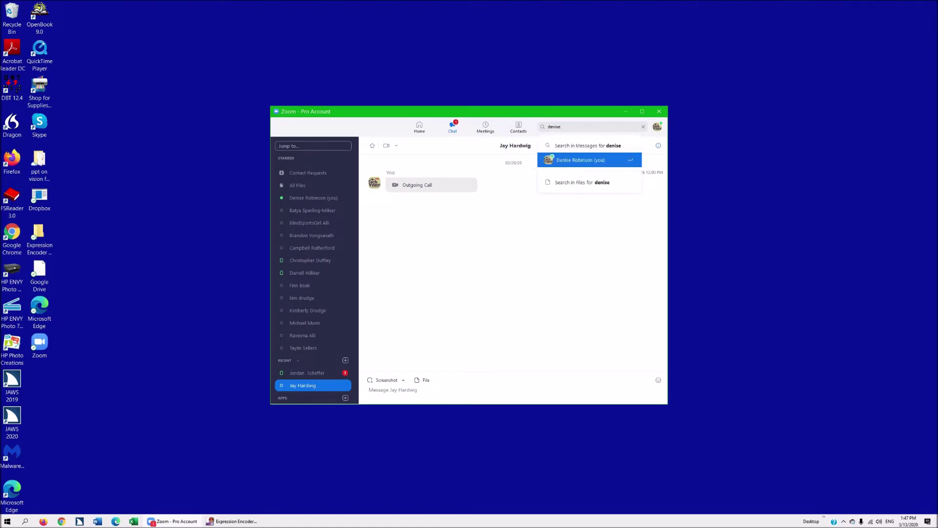
{"action": "key", "text": "Return"}
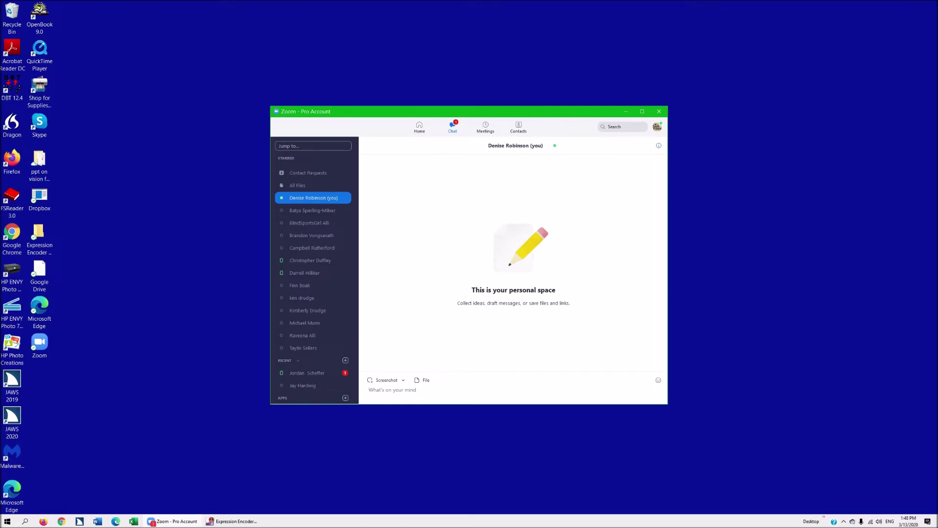
Step: Send the message 'what is the assignment today', correcting the typo before sending
{"action": "type", "text": "what is the a"}
{"action": "type", "text": "sssignem"}
{"action": "type", "text": "="}
{"action": "key", "text": "BackSpace"}
{"action": "key", "text": "BackSpace"}
{"action": "key", "text": "BackSpace"}
{"action": "type", "text": "ment today"}
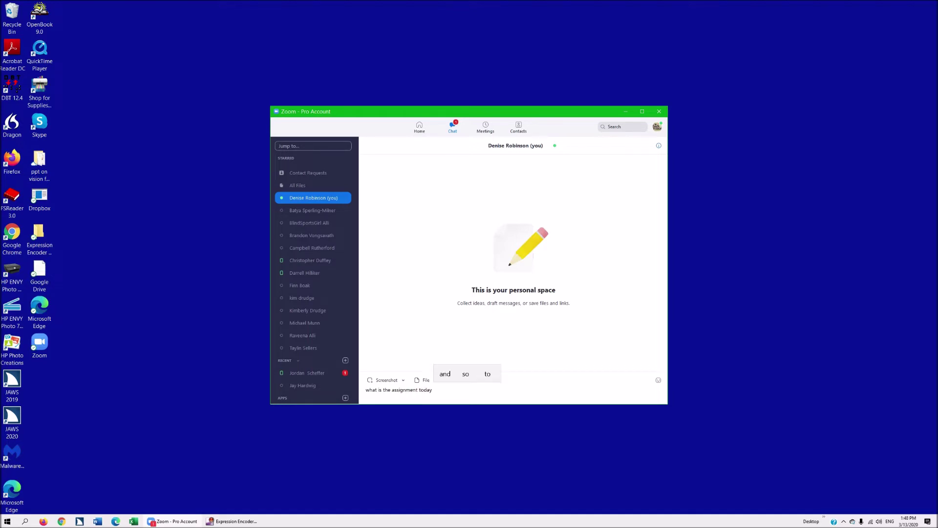
{"action": "key", "text": "Return"}
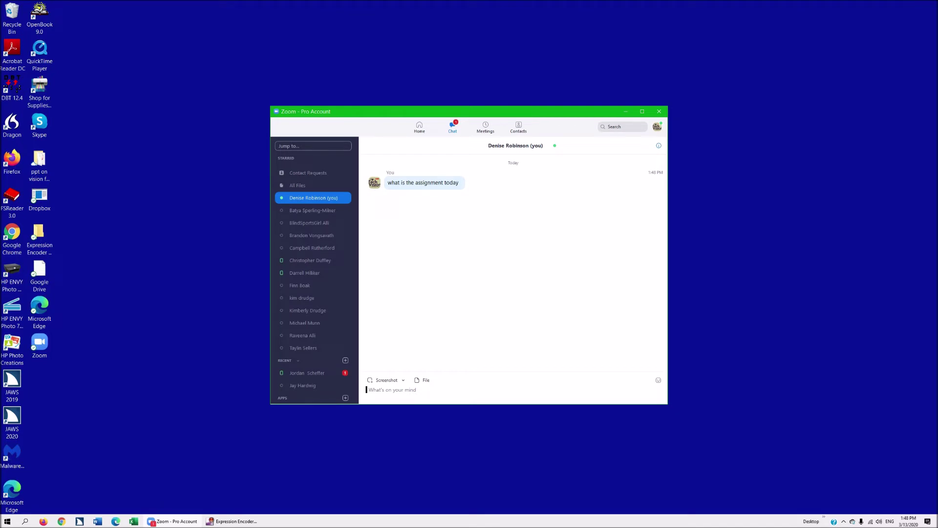
{"action": "key", "text": "Tab"}
Step: Switch to the Meetings page, move to the personal meeting ID entry, and start it
{"action": "key", "text": "Right"}
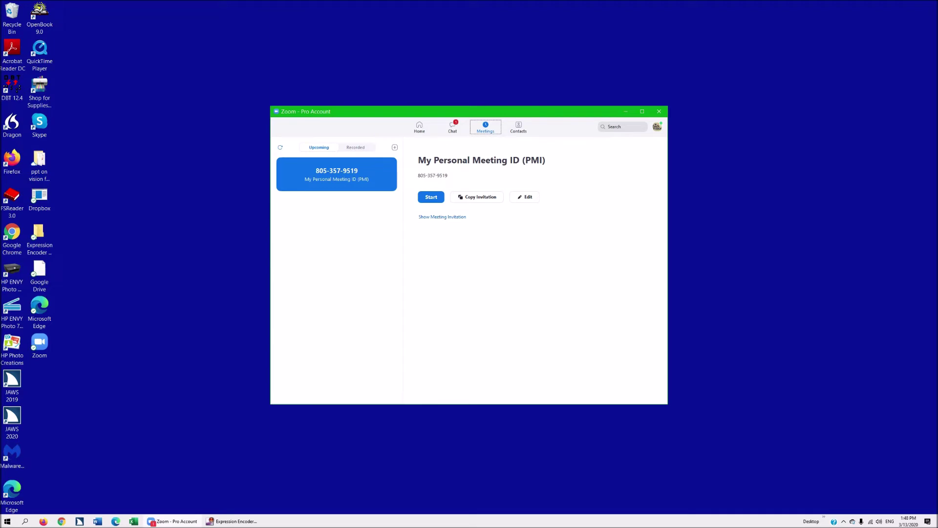
{"action": "key", "text": "Tab"}
{"action": "key", "text": "Tab"}
{"action": "key", "text": "Tab"}
{"action": "key", "text": "Tab"}
{"action": "key", "text": "Tab"}
{"action": "key", "text": "Tab"}
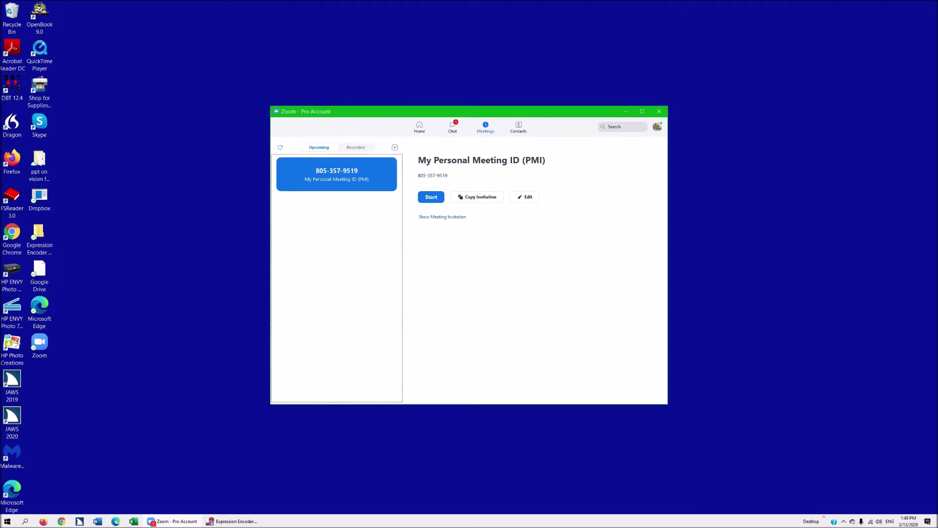
{"action": "key", "text": "Tab"}
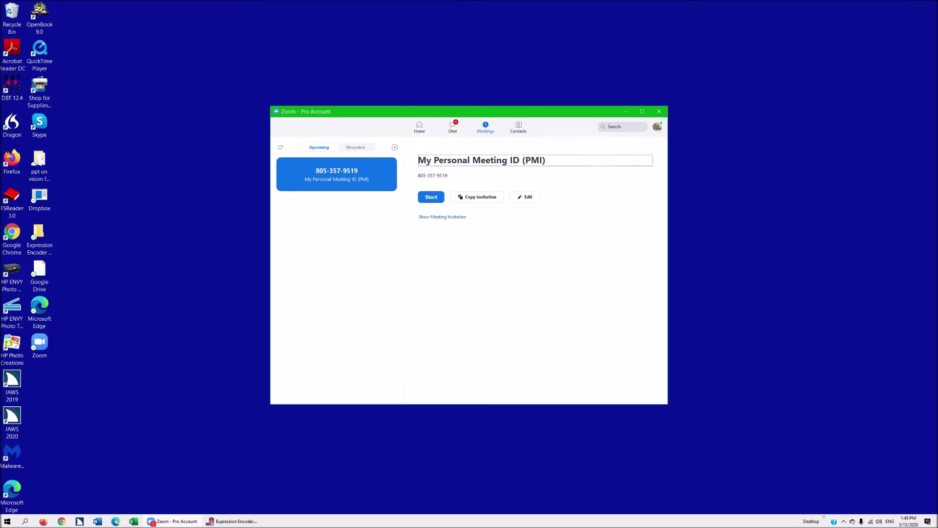
{"action": "key", "text": "Tab"}
{"action": "key", "text": "Tab"}
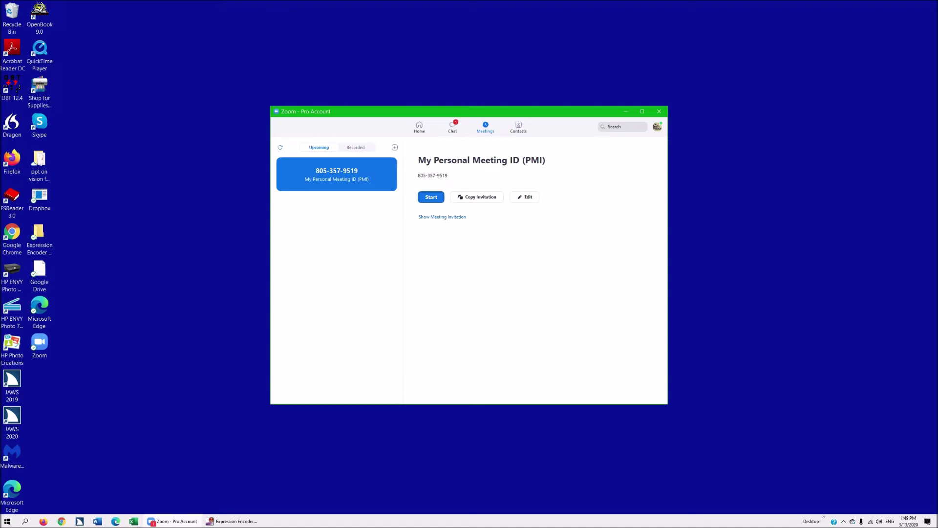
{"action": "key", "text": "Return"}
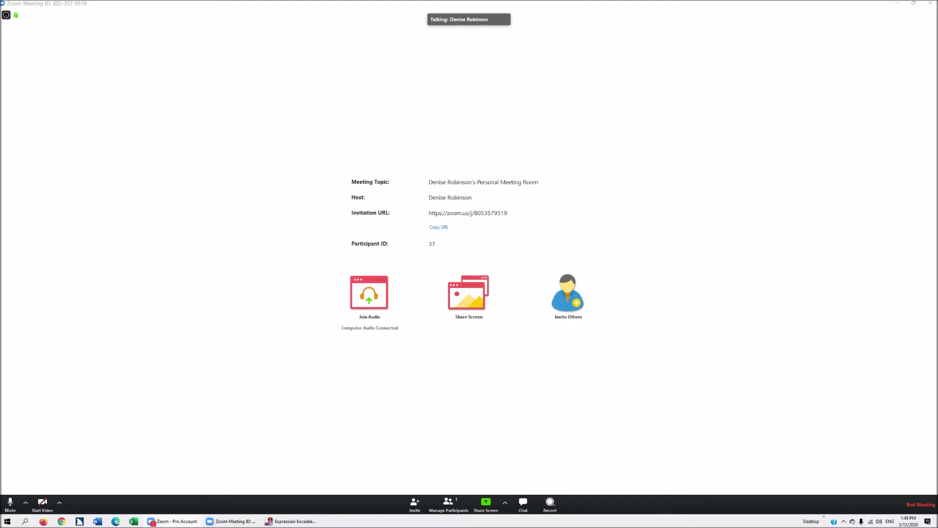
Step: Toggle the microphone with Alt+A and turn off the camera with Alt+V
{"action": "key", "text": "alt+a"}
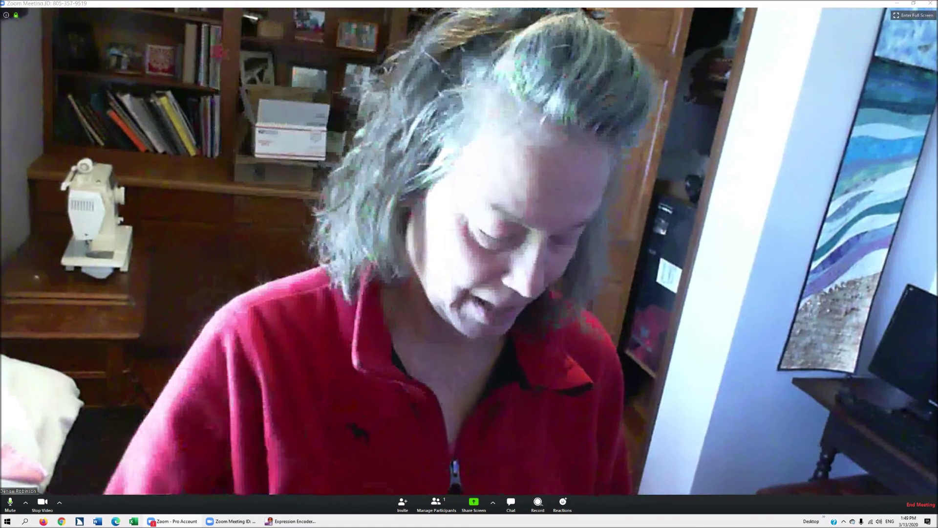
{"action": "key", "text": "alt+v"}
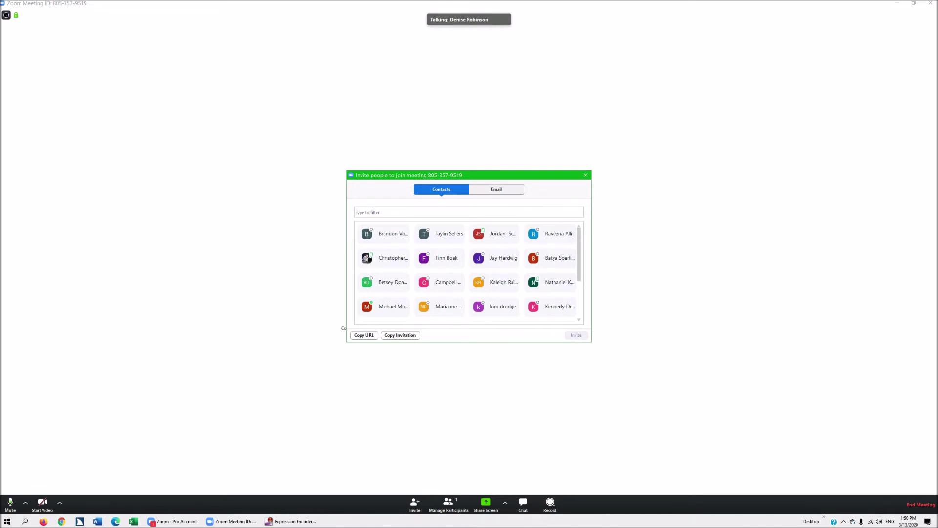
Step: Filter the invitation's contact list by 'kim' and browse the matching contact
{"action": "type", "text": "kim"}
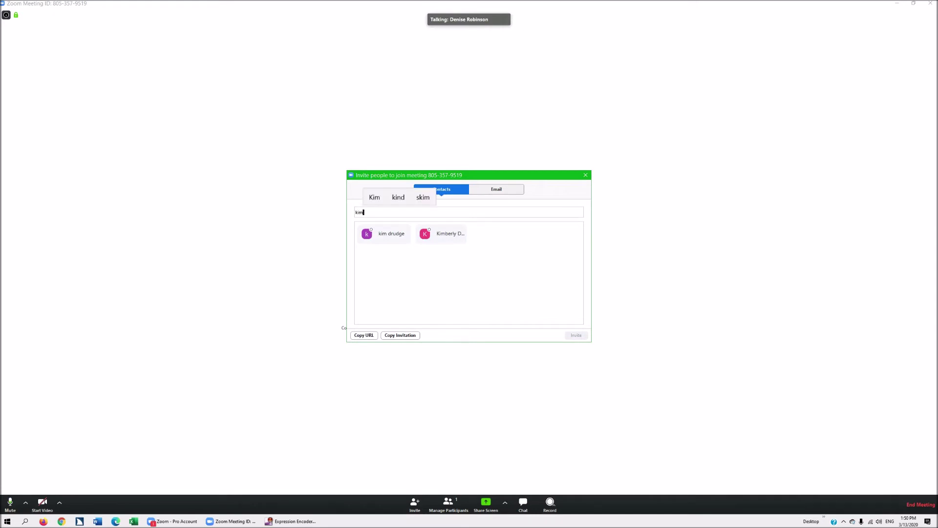
{"action": "key", "text": "Tab"}
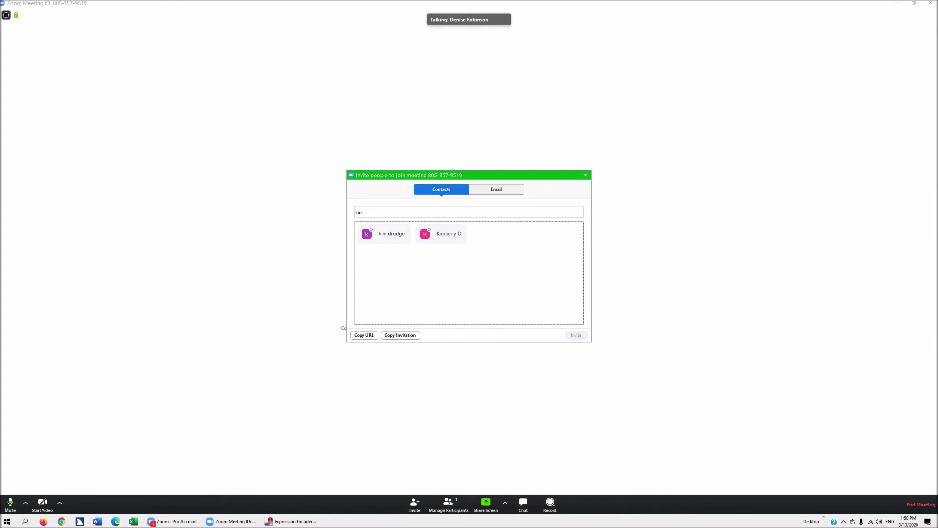
{"action": "key", "text": "Down"}
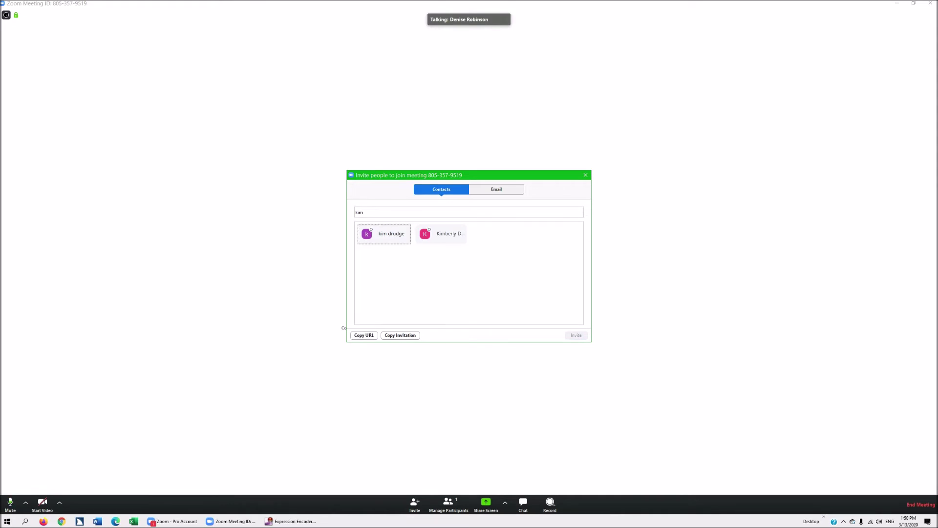
{"action": "key", "text": "Up"}
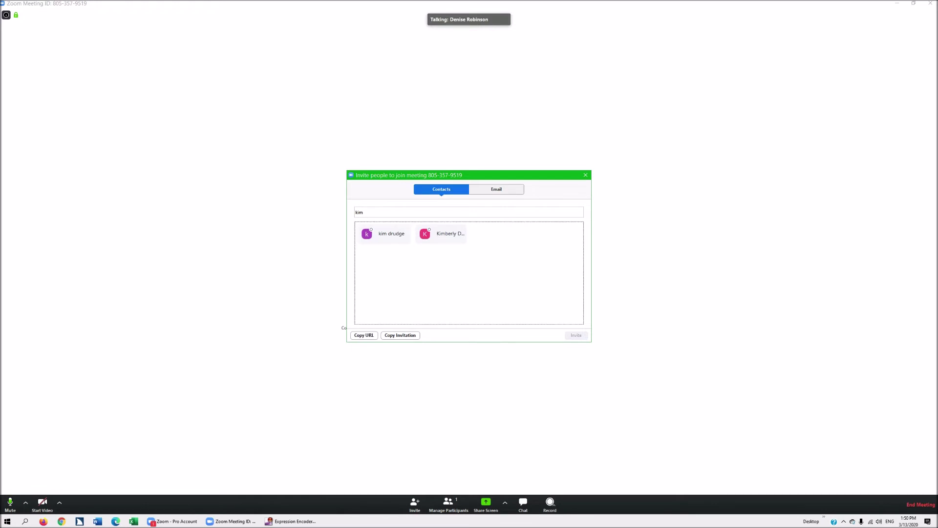
{"action": "key", "text": "Tab"}
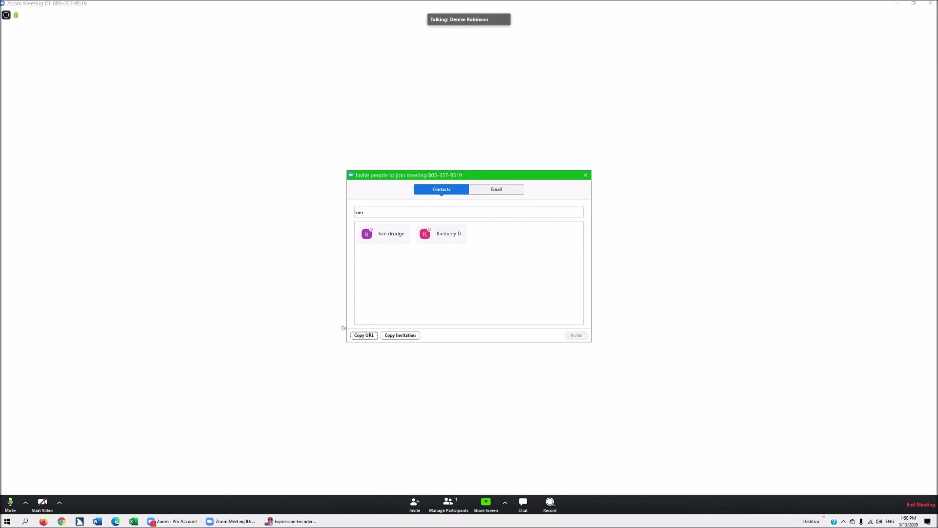
Step: Choose Gmail as the email service for sending the meeting invitation
{"action": "key", "text": "Tab"}
{"action": "key", "text": "Tab"}
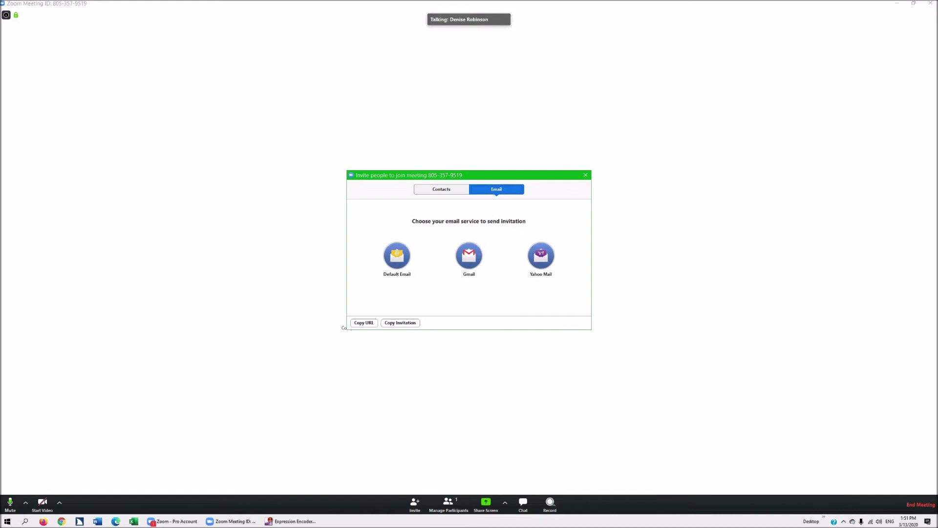
{"action": "key", "text": "Tab"}
{"action": "key", "text": "Tab"}
{"action": "key", "text": "Tab"}
{"action": "key", "text": "Return"}
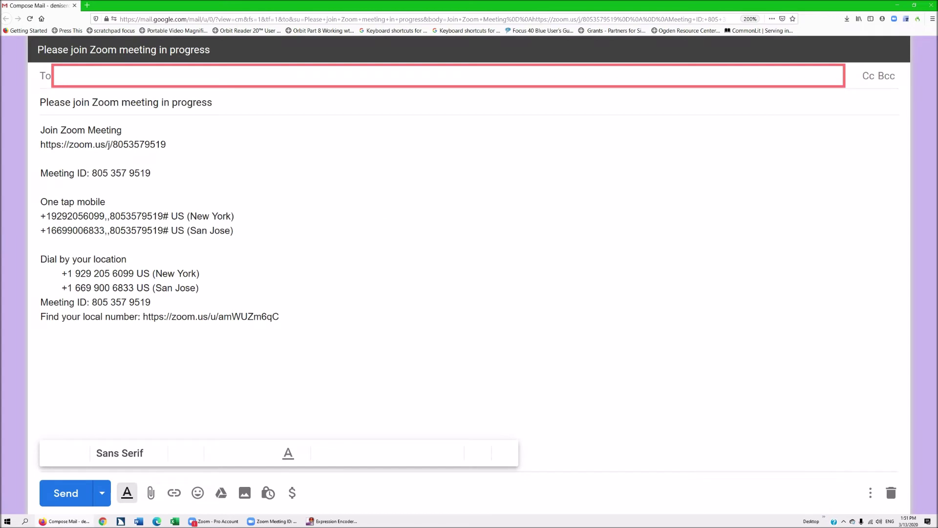
Step: Address the Gmail invitation to the suggested recipient and send it with Ctrl+Enter
{"action": "type", "text": "den"}
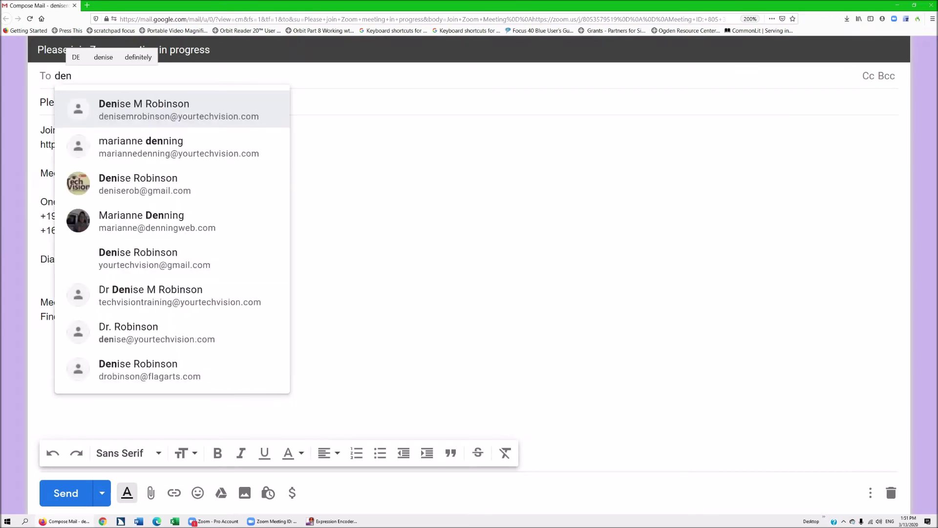
{"action": "type", "text": "i"}
{"action": "key", "text": "Return"}
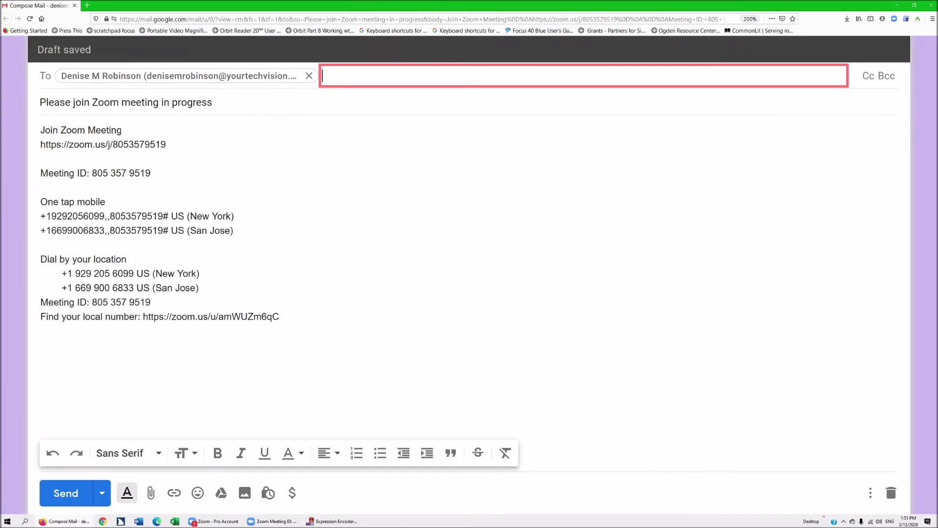
{"action": "left_click", "coordinate": [212, 102]}
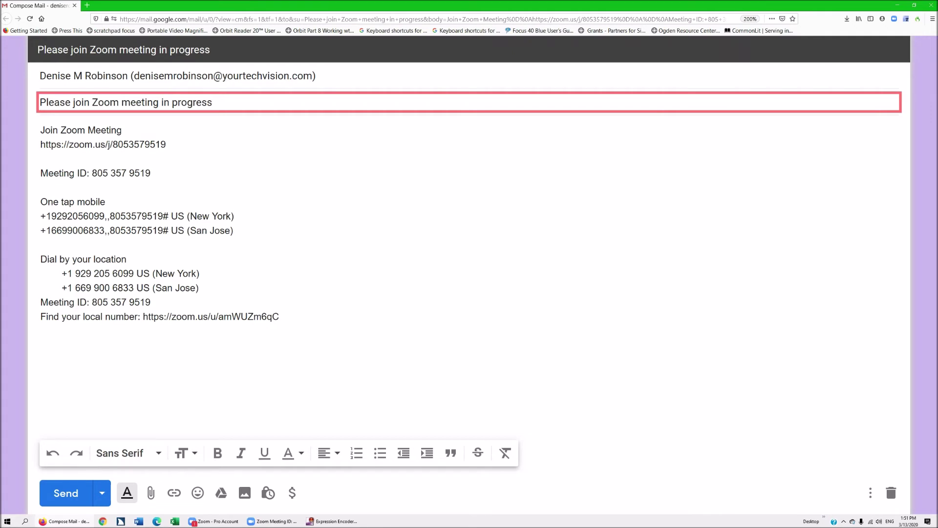
{"action": "key", "text": "Tab"}
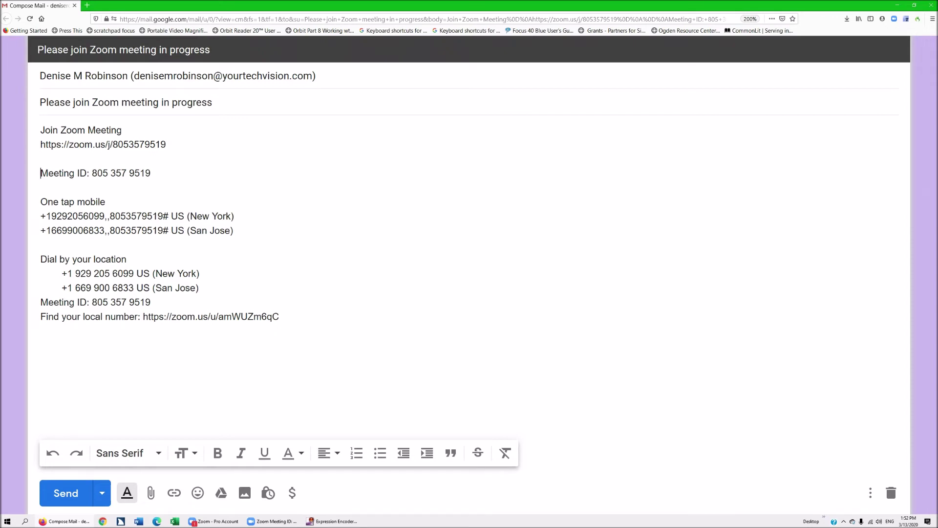
{"action": "key", "text": "ctrl+Return"}
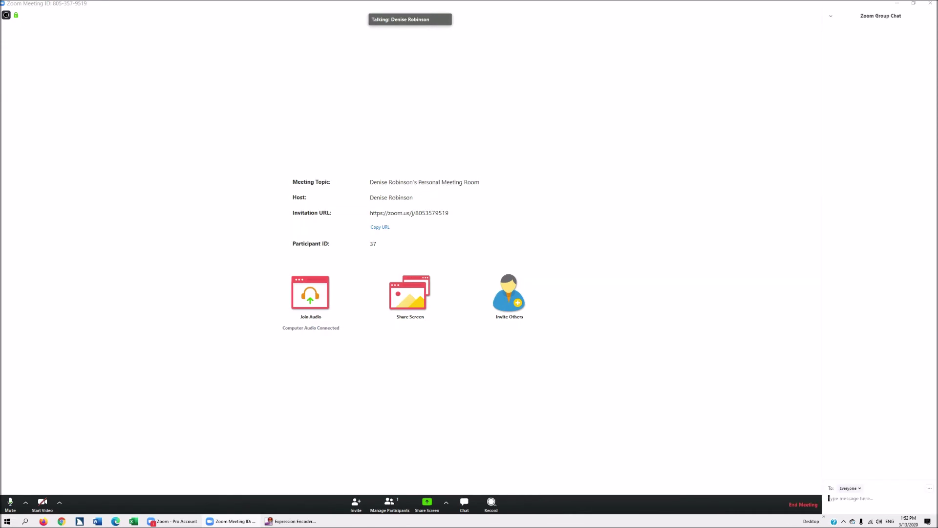
Step: Send 'what was that' to Everyone in the meeting chat
{"action": "type", "text": "what was that"}
{"action": "key", "text": "Return"}
Step: Review the chat permission options, No One through Everyone Publicly and Privately, without changing them
{"action": "left_click", "coordinate": [930, 488]}
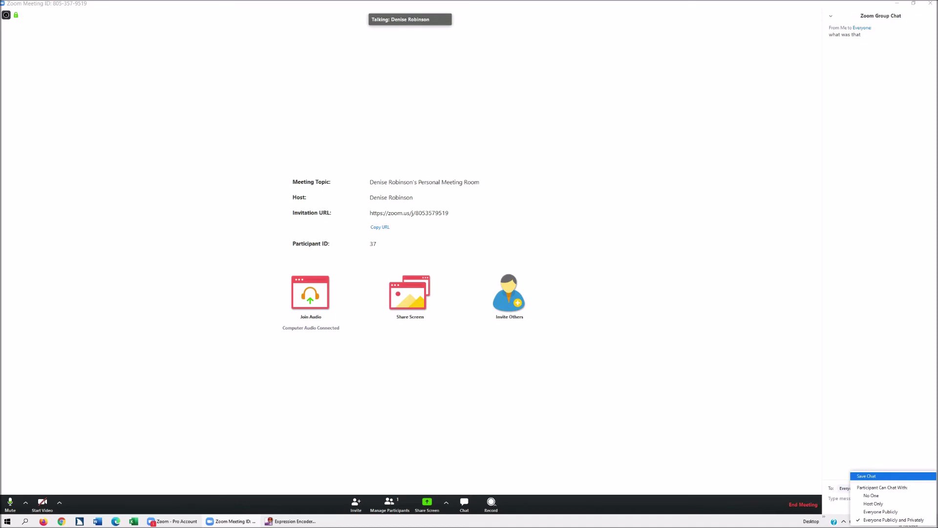
{"action": "key", "text": "Down"}
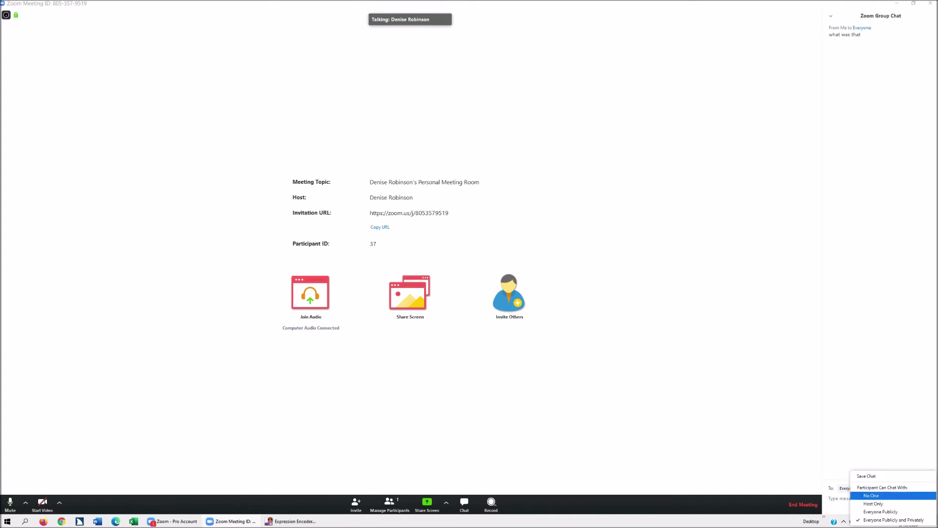
{"action": "key", "text": "Down"}
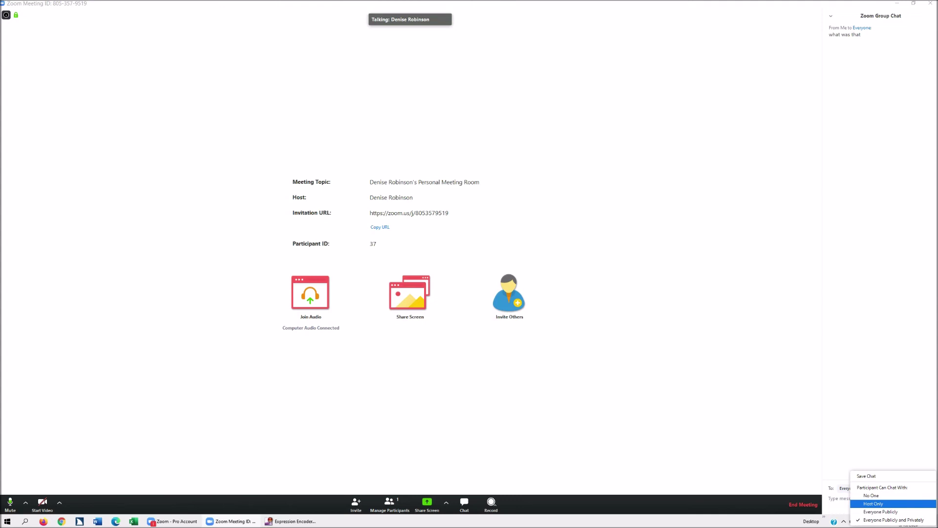
{"action": "key", "text": "Down"}
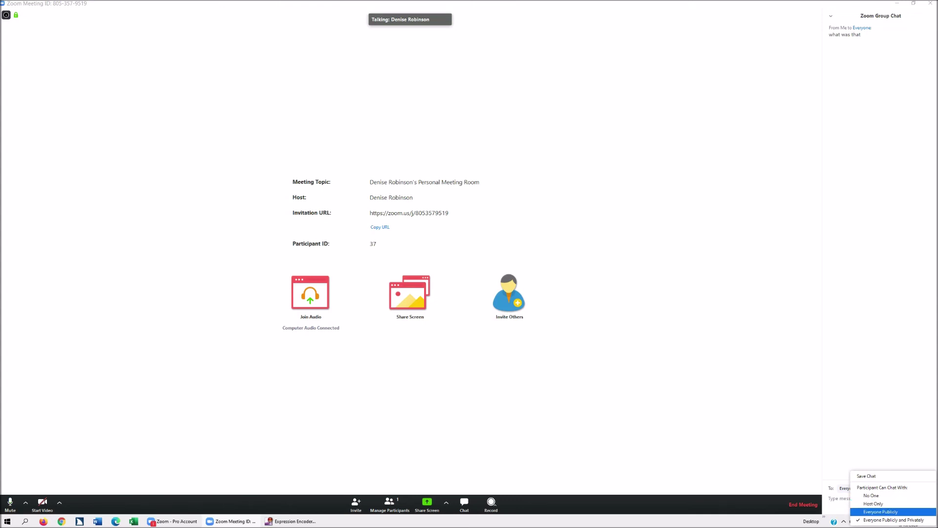
{"action": "key", "text": "Down"}
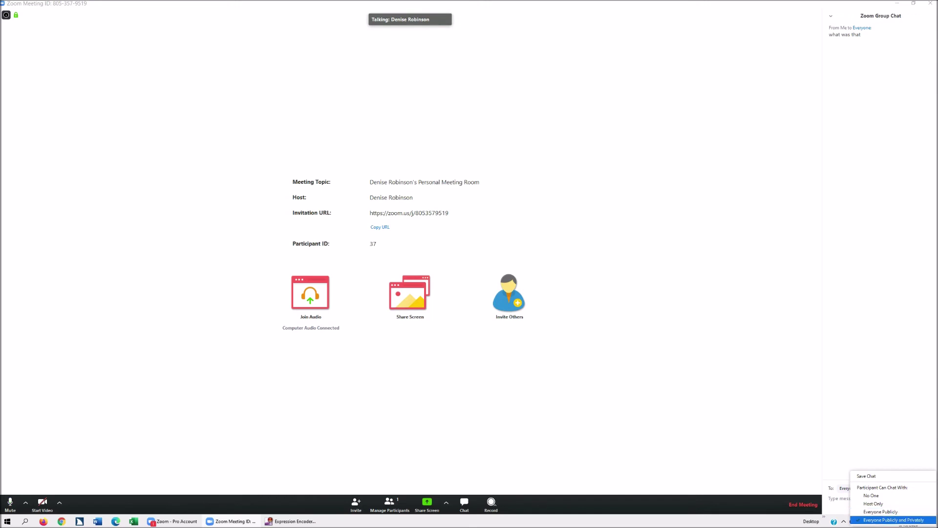
{"action": "key", "text": "Return"}
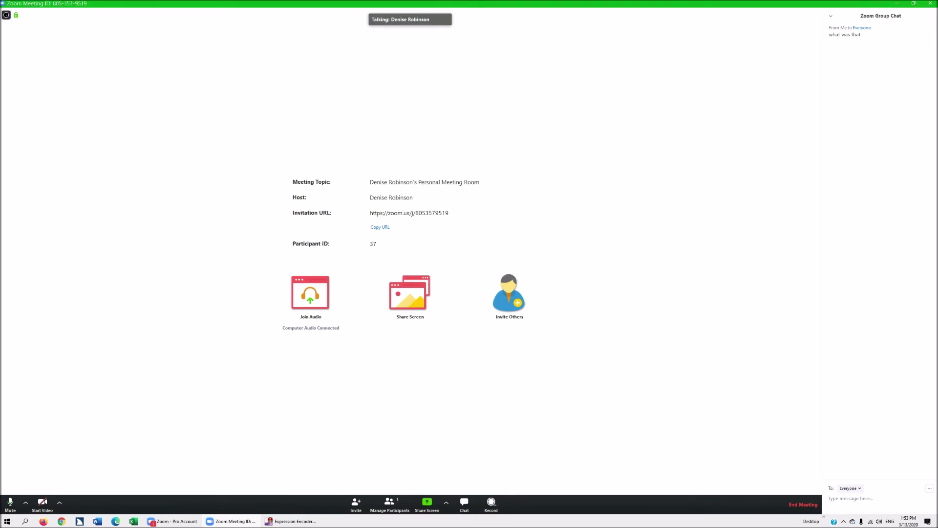
Step: Copy the meeting's invitation link, then end the meeting for all
{"action": "left_click", "coordinate": [380, 227]}
{"action": "key", "text": "alt+q"}
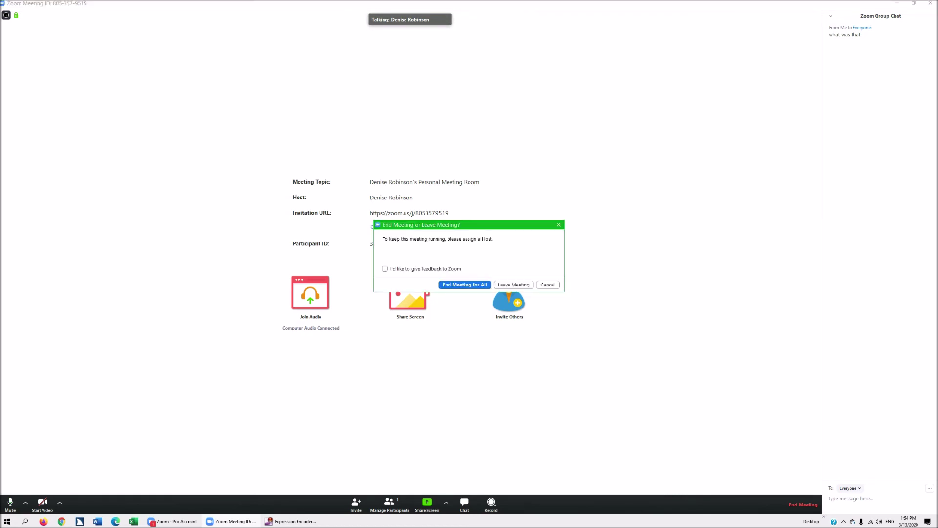
{"action": "key", "text": "Return"}
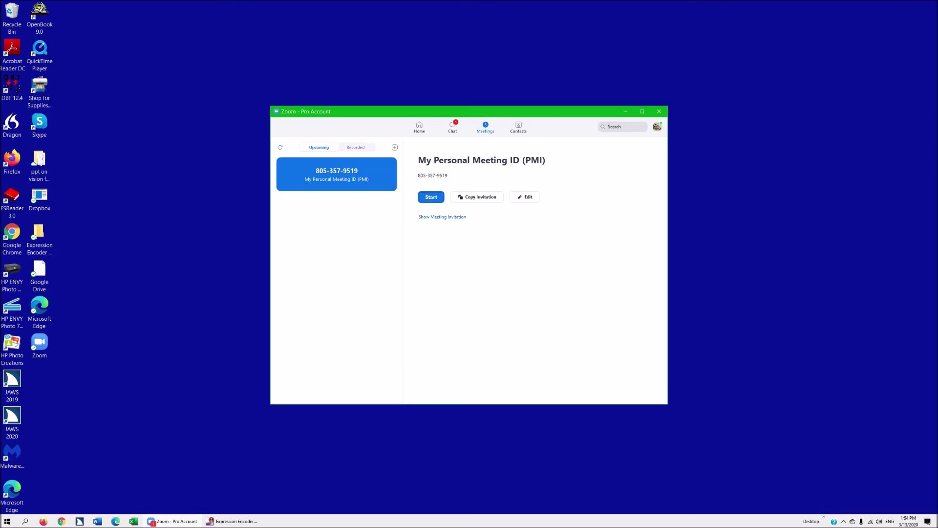
{"action": "key", "text": "Tab"}
{"action": "key", "text": "Tab"}
{"action": "key", "text": "Tab"}
{"action": "key", "text": "Tab"}
{"action": "key", "text": "Right"}
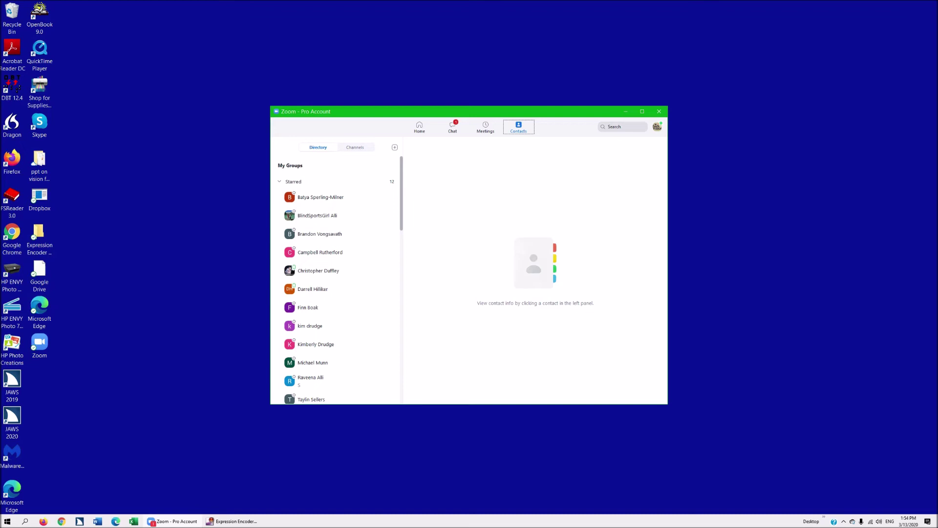
Step: Search Zoom for the contact by name and open their chat conversation
{"action": "key", "text": "Tab"}
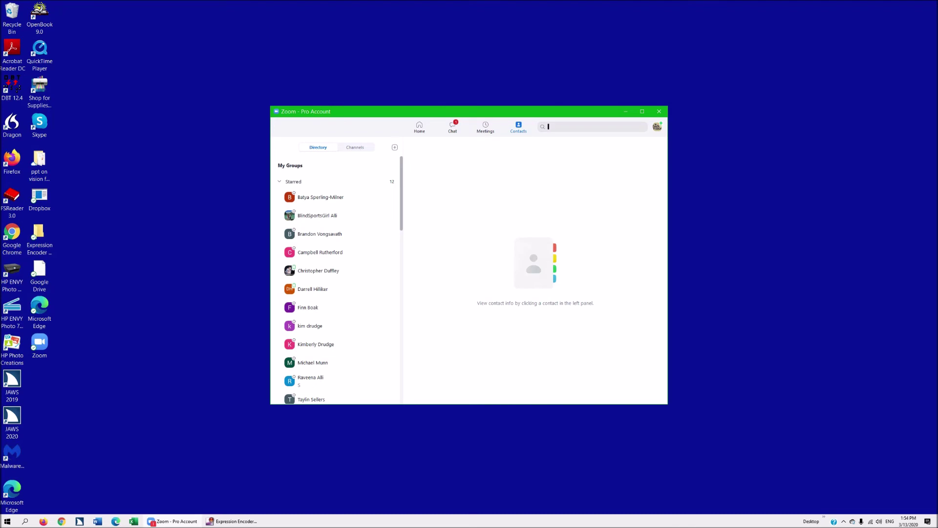
{"action": "type", "text": "finn"}
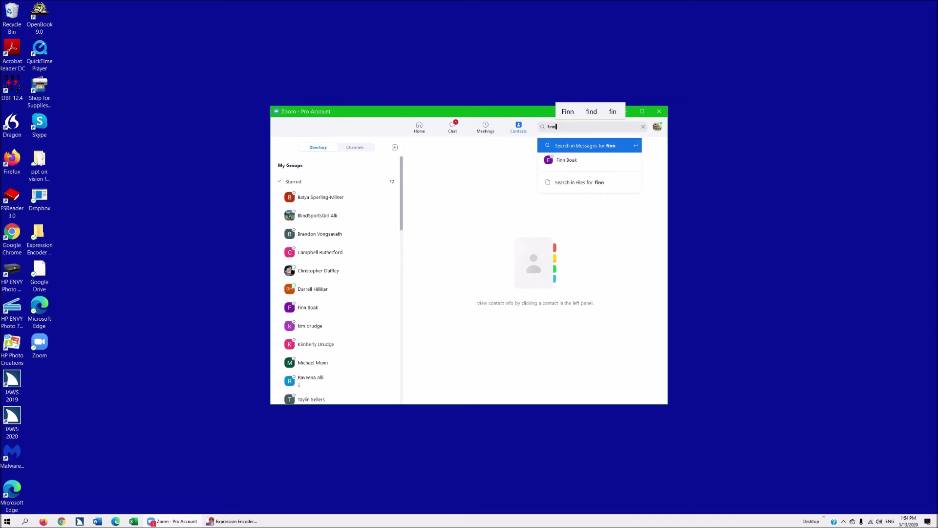
{"action": "key", "text": "Down"}
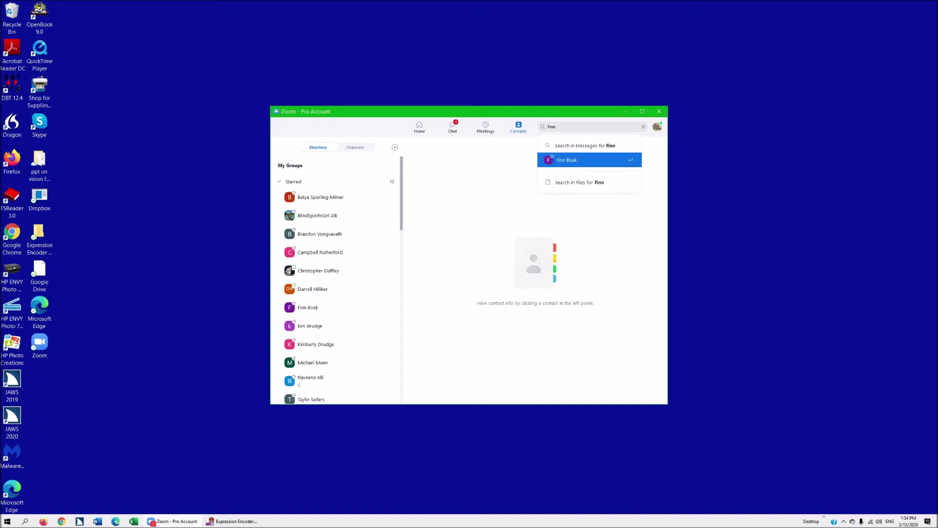
{"action": "key", "text": "Return"}
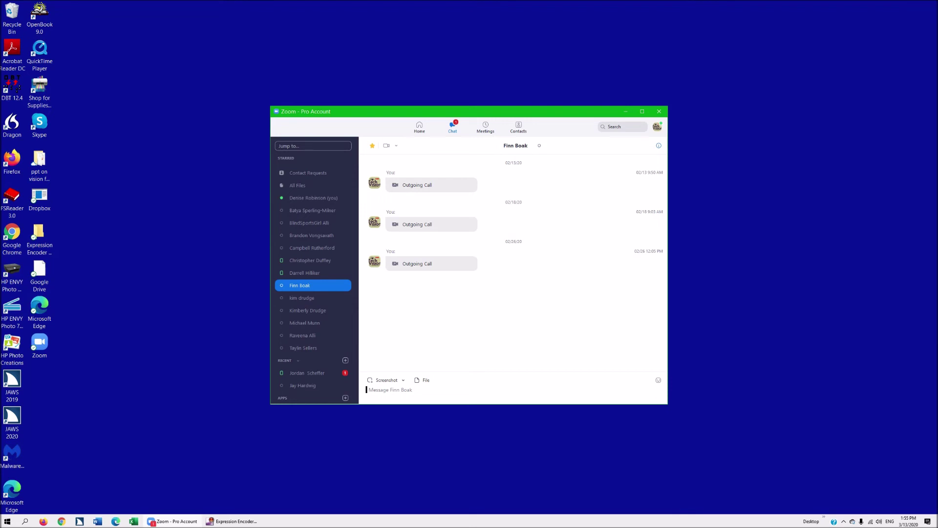
Step: Switch from the chat back to the Contacts Directory showing the starred contacts
{"action": "key", "text": "Tab"}
{"action": "key", "text": "Right"}
{"action": "key", "text": "Right"}
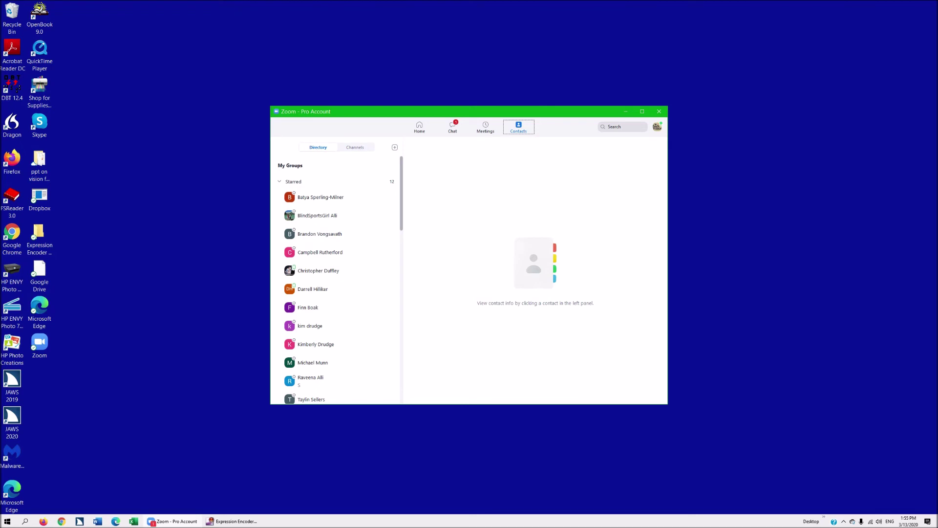
{"action": "key", "text": "Tab"}
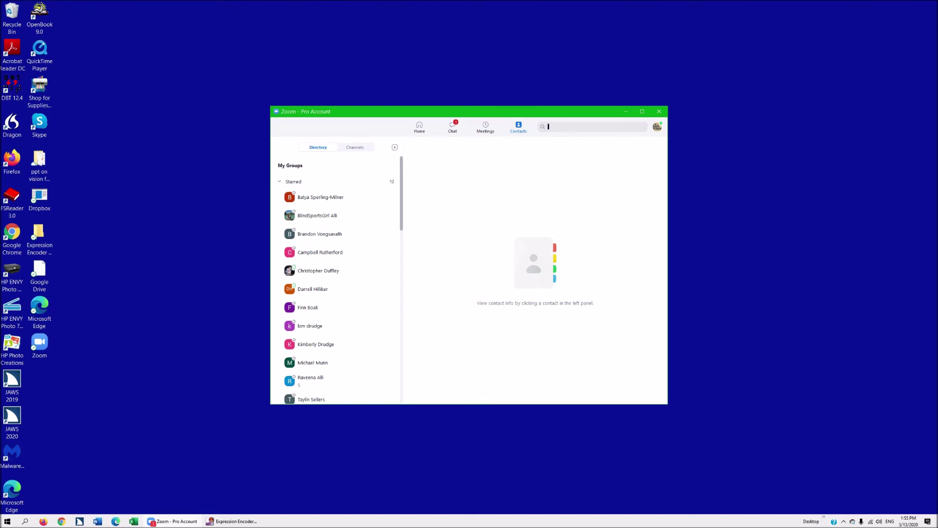
{"action": "key", "text": "Tab"}
{"action": "key", "text": "Tab"}
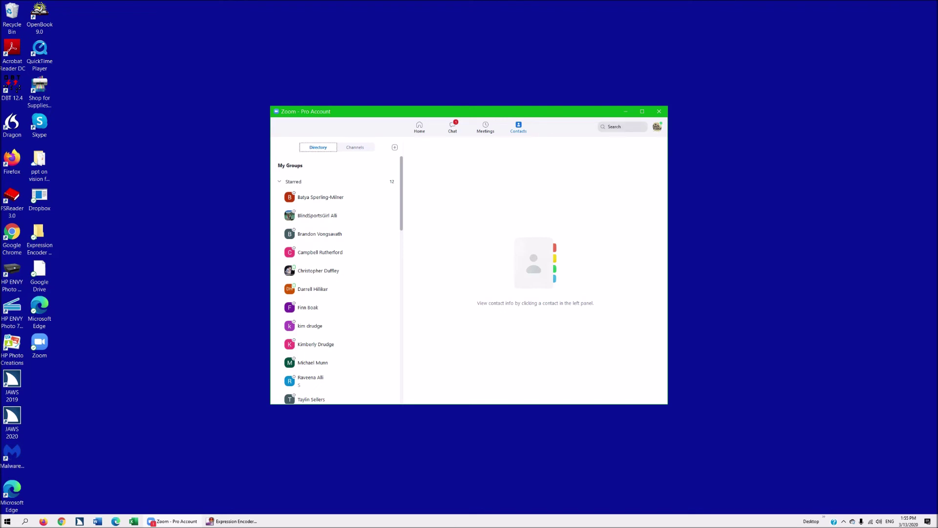
{"action": "key", "text": "Tab"}
{"action": "key", "text": "Return"}
Step: Send a contact invitation to a new e-mail address and dismiss the confirmation
{"action": "key", "text": "Down"}
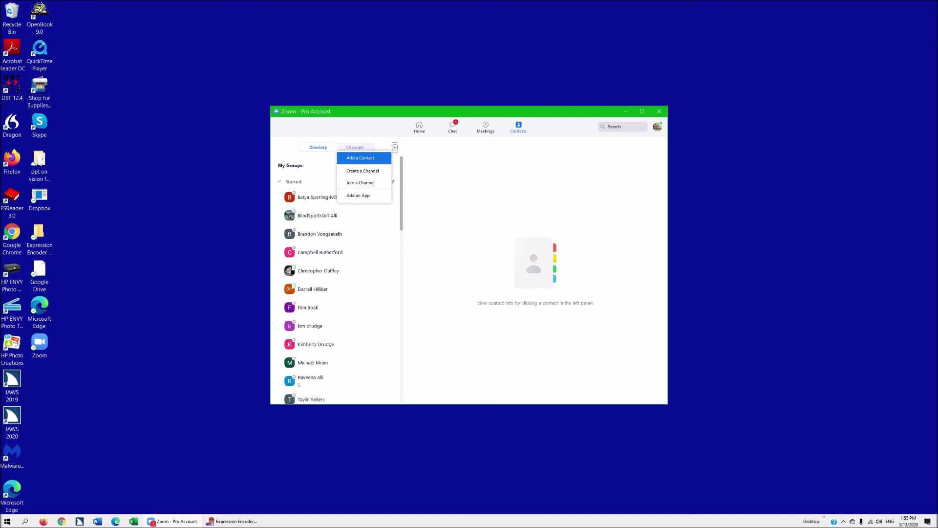
{"action": "key", "text": "Return"}
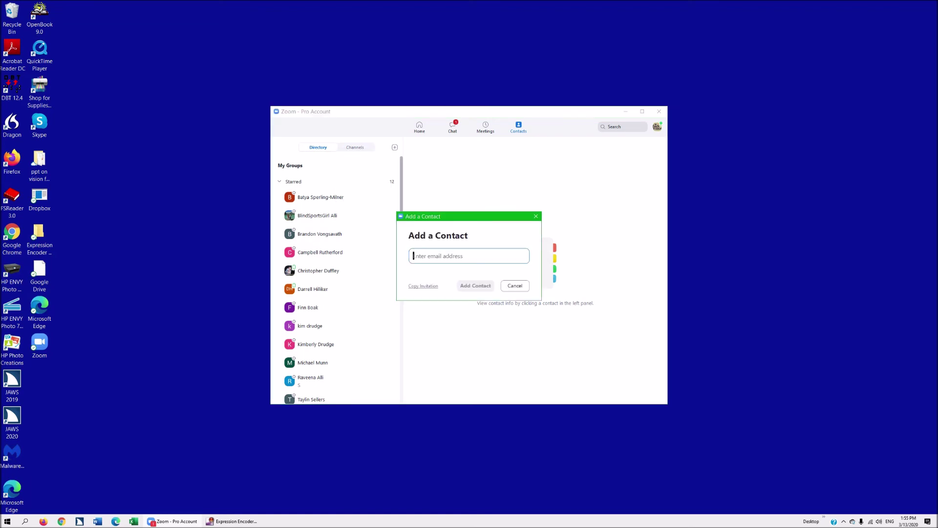
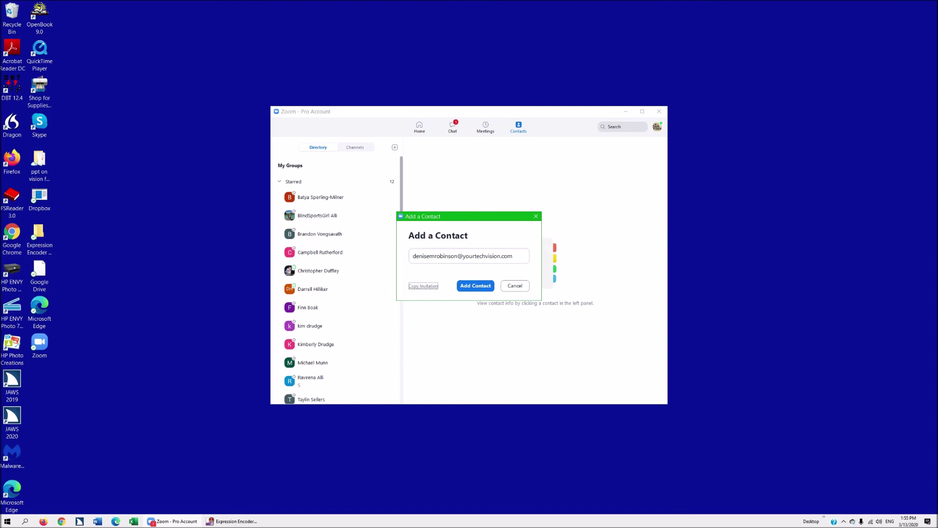
{"action": "key", "text": "Tab"}
{"action": "key", "text": "Tab"}
{"action": "key", "text": "Return"}
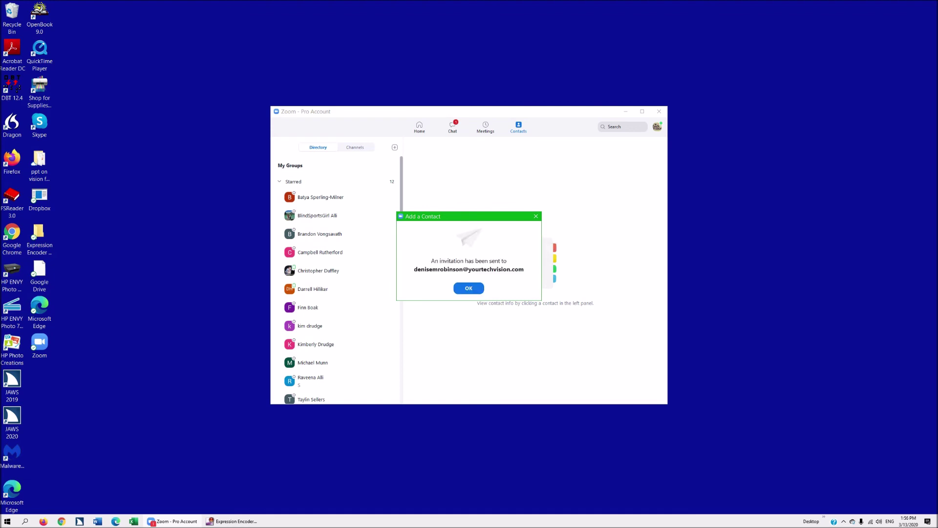
{"action": "key", "text": "Tab"}
{"action": "key", "text": "Tab"}
{"action": "key", "text": "Return"}
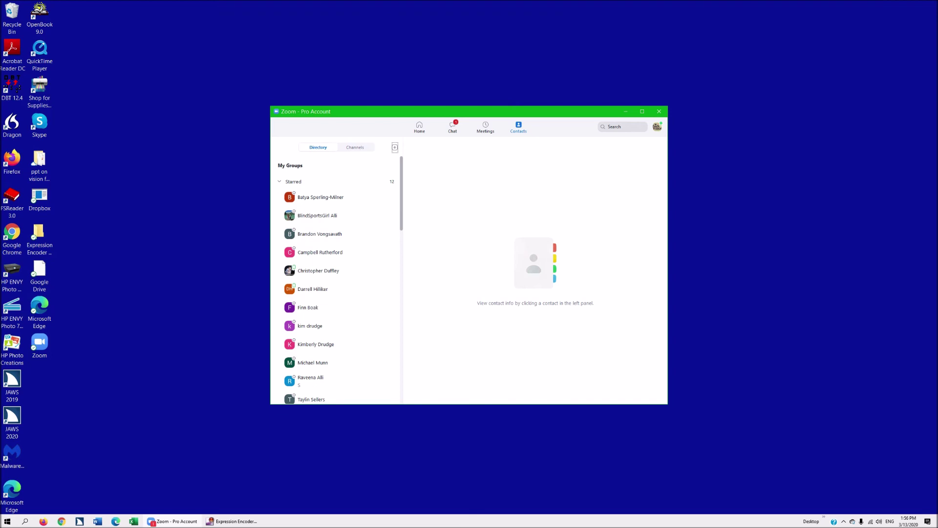
{"action": "key", "text": "Tab"}
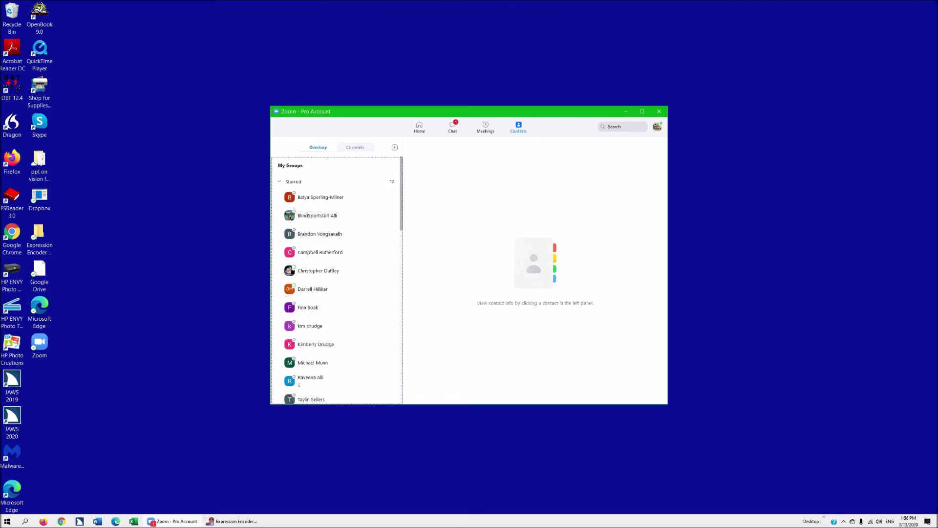
{"action": "key", "text": "Down"}
{"action": "key", "text": "Down"}
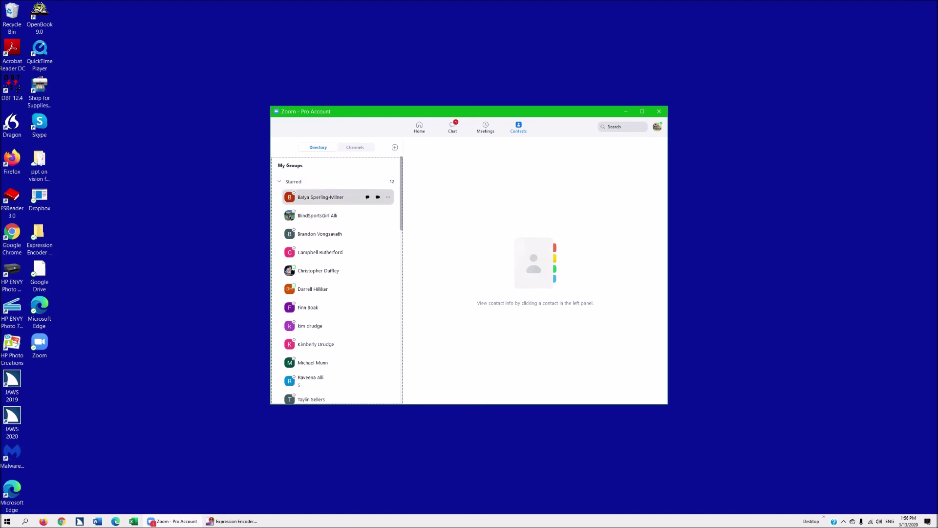
{"action": "key", "text": "Tab"}
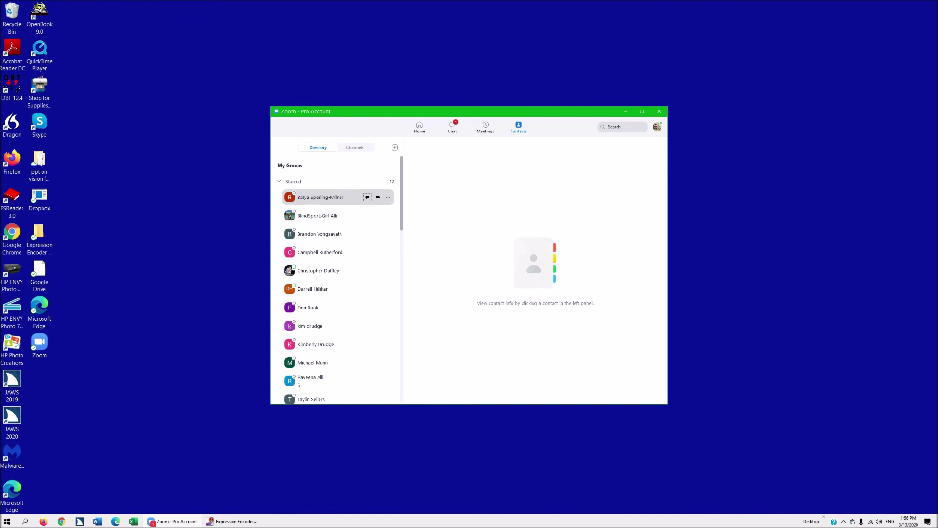
{"action": "key", "text": "Tab"}
{"action": "key", "text": "Tab"}
{"action": "key", "text": "Return"}
{"action": "key", "text": "Down"}
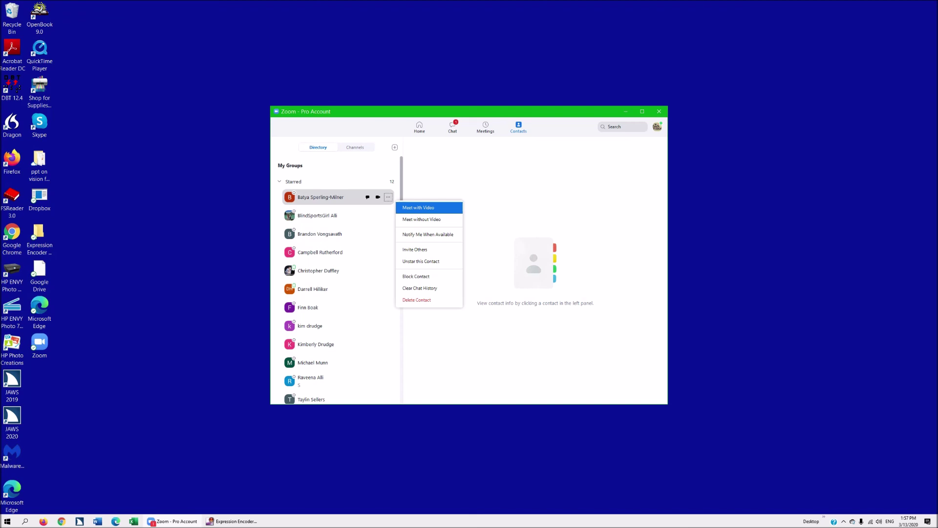
{"action": "key", "text": "Down"}
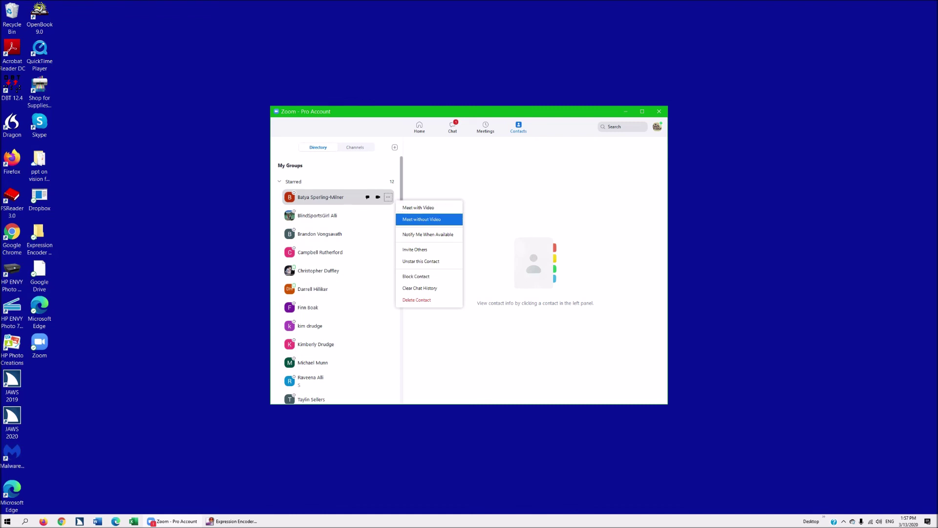
{"action": "key", "text": "Down"}
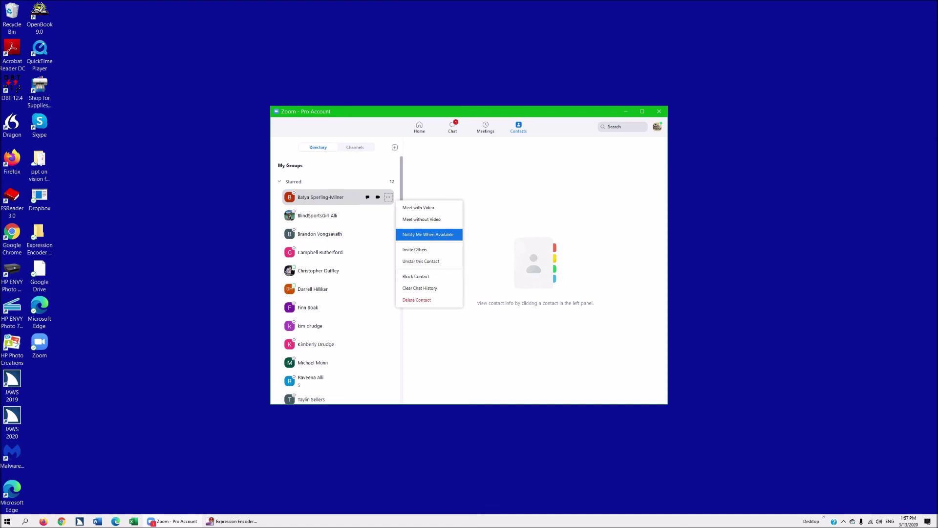
{"action": "key", "text": "Down"}
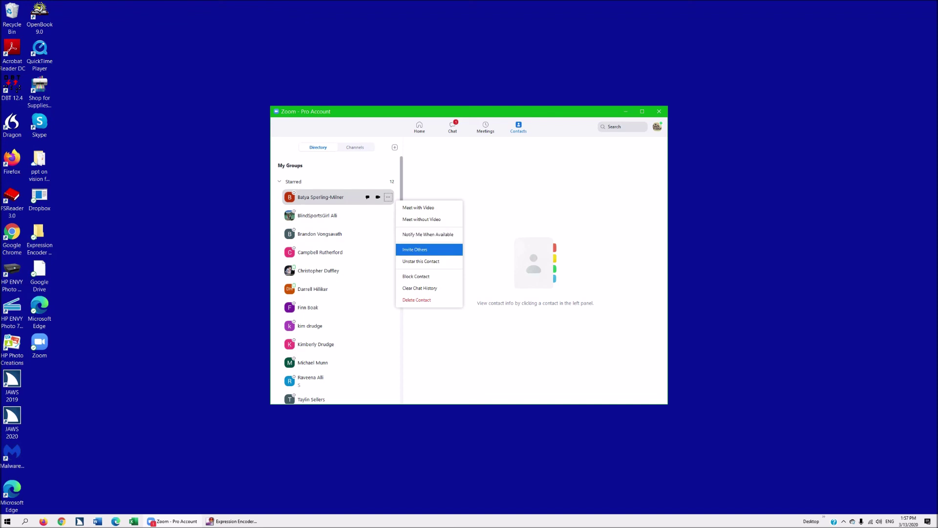
{"action": "key", "text": "Down"}
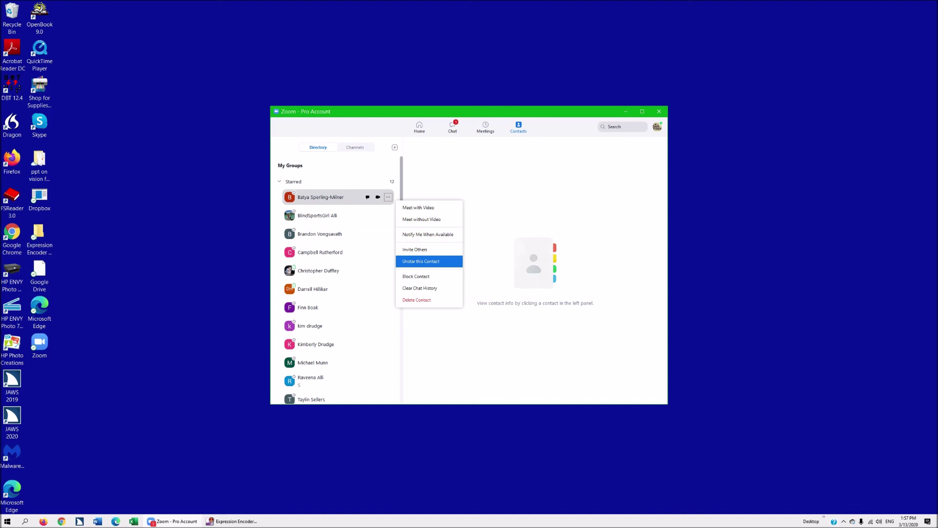
{"action": "key", "text": "Return"}
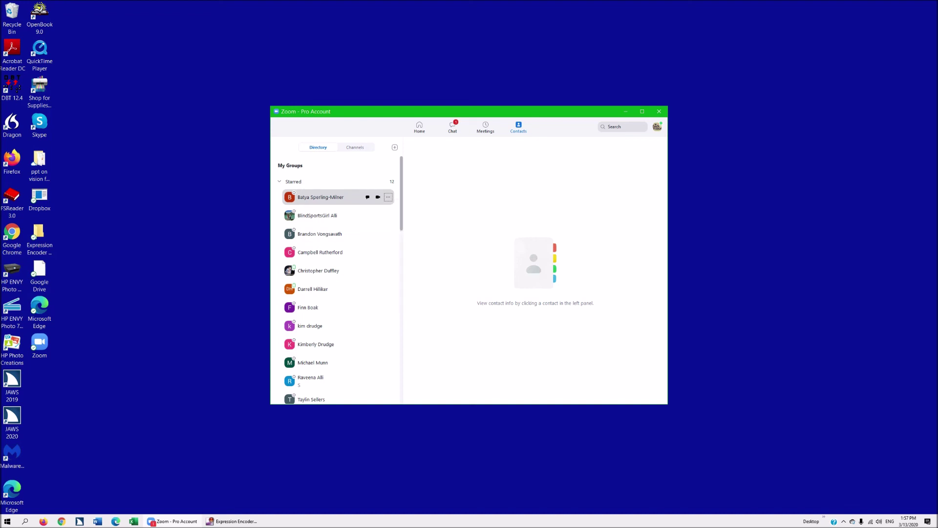